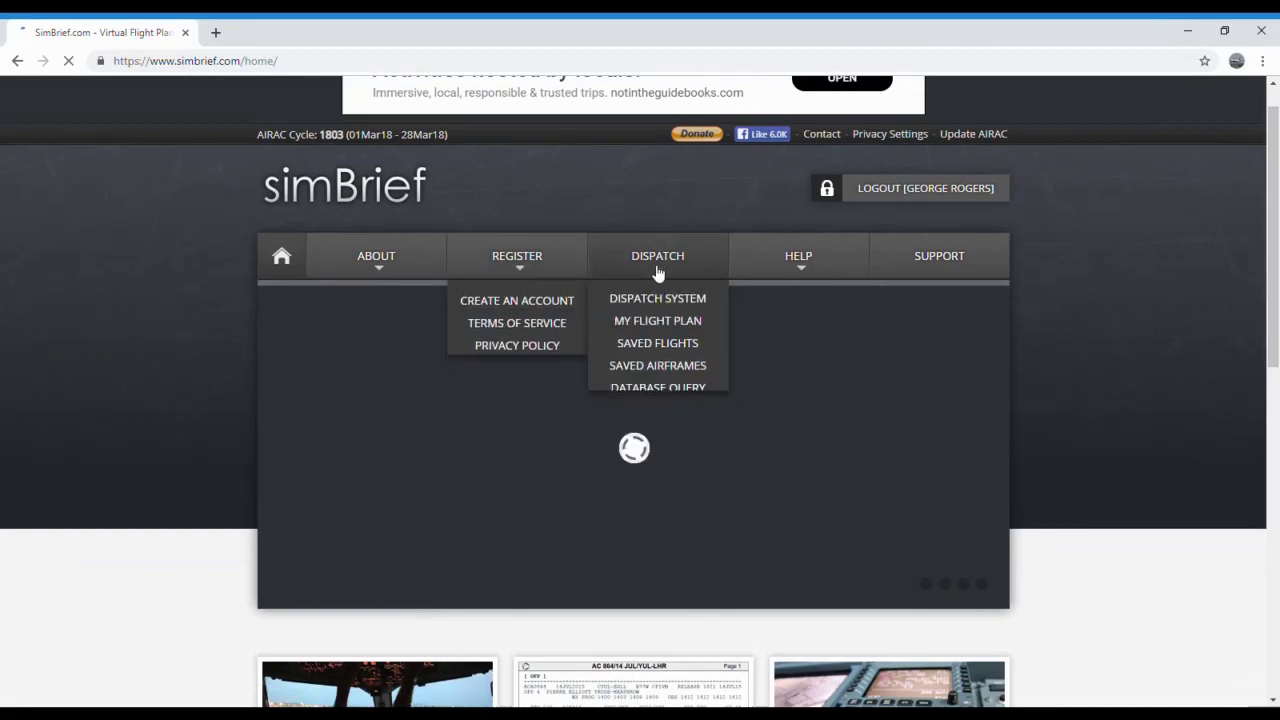
Open the list of saved flights in the dispatch system
mouse_move(660, 252)
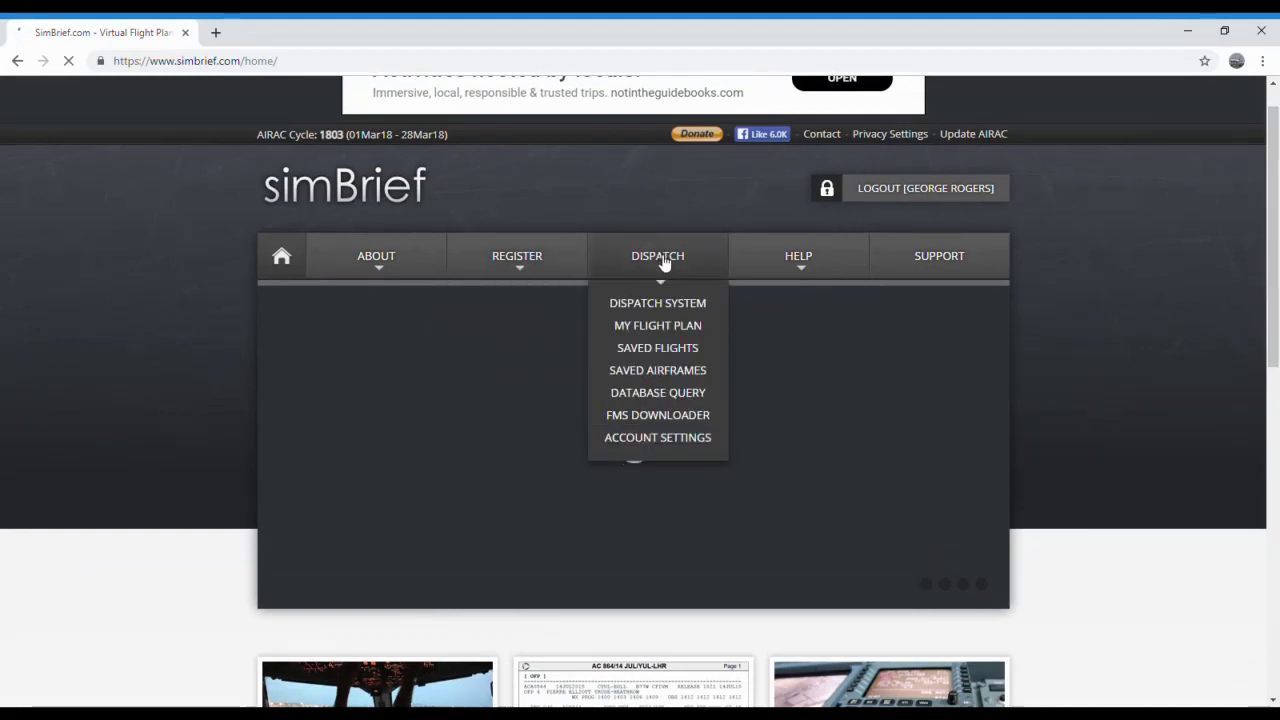
drag(1274, 219, 1251, 194)
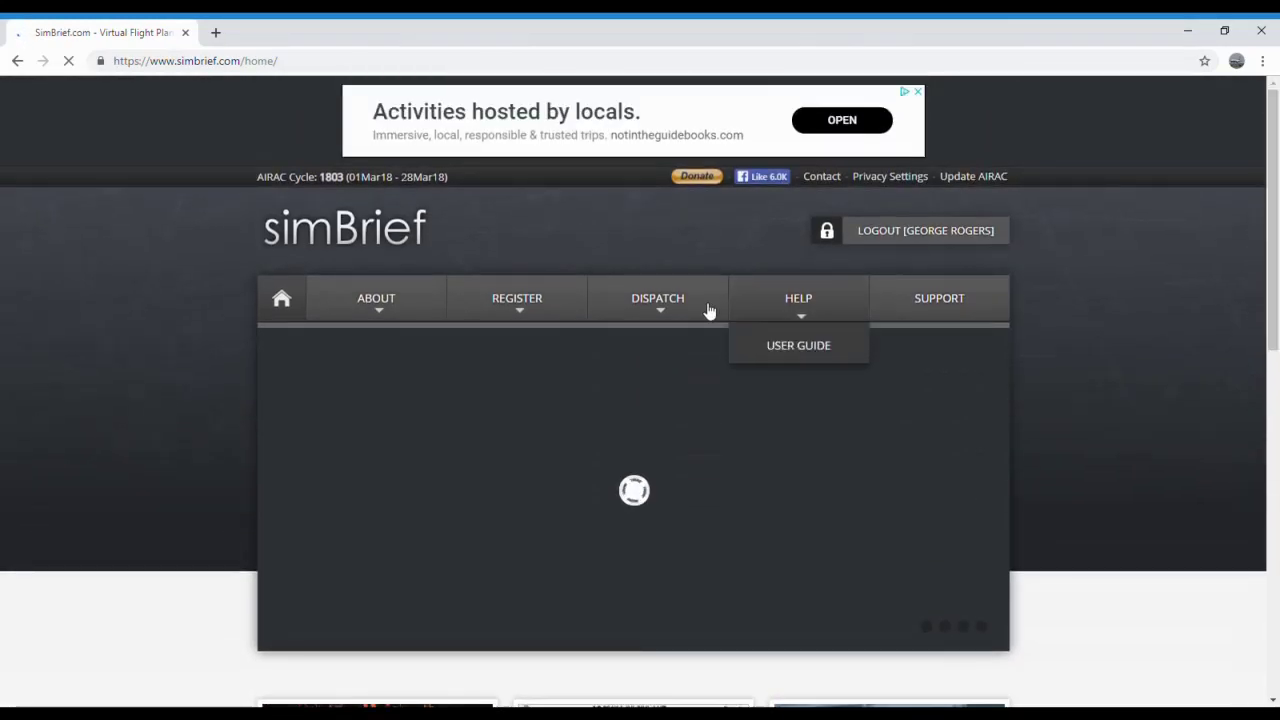
mouse_move(671, 317)
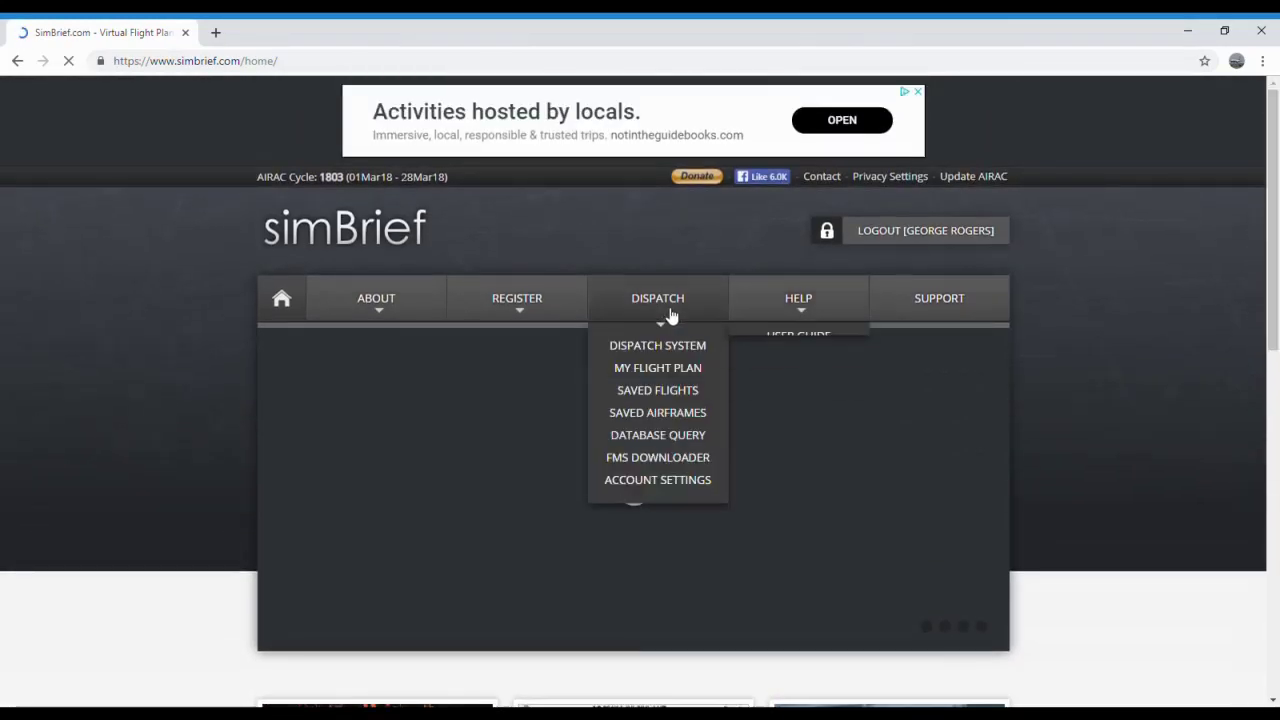
click(624, 393)
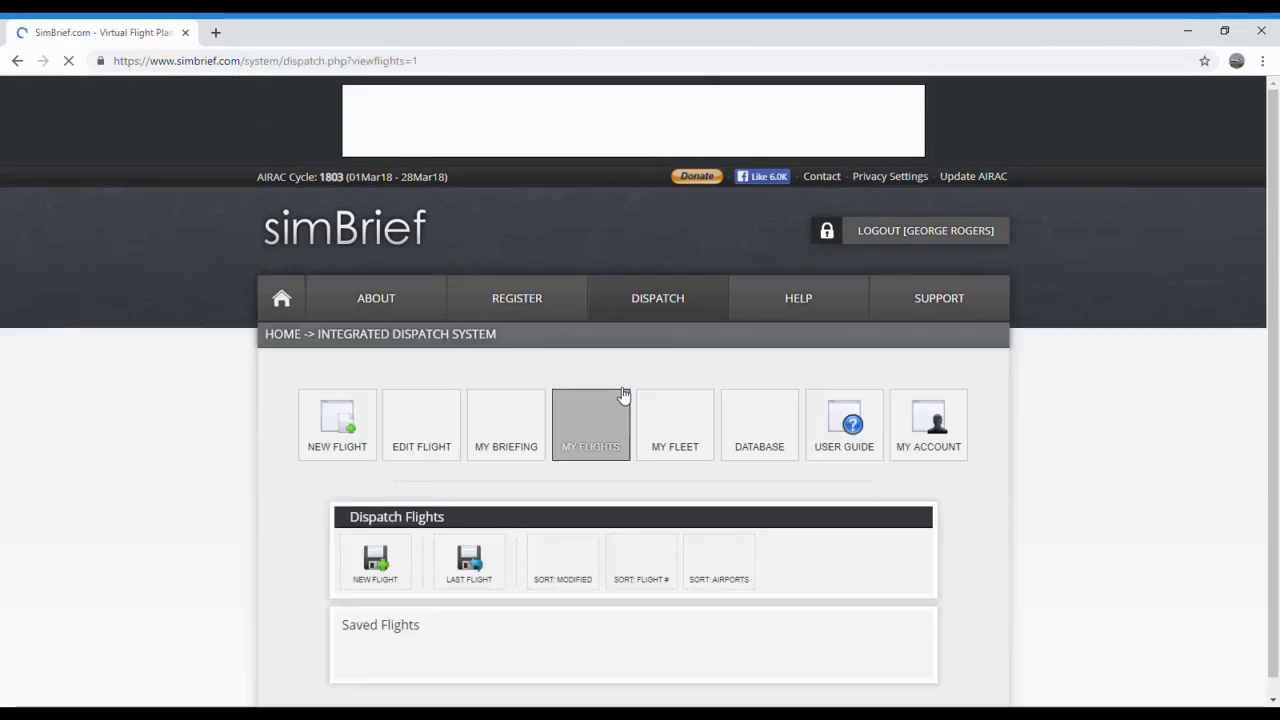
scroll(337, 497, down, 1)
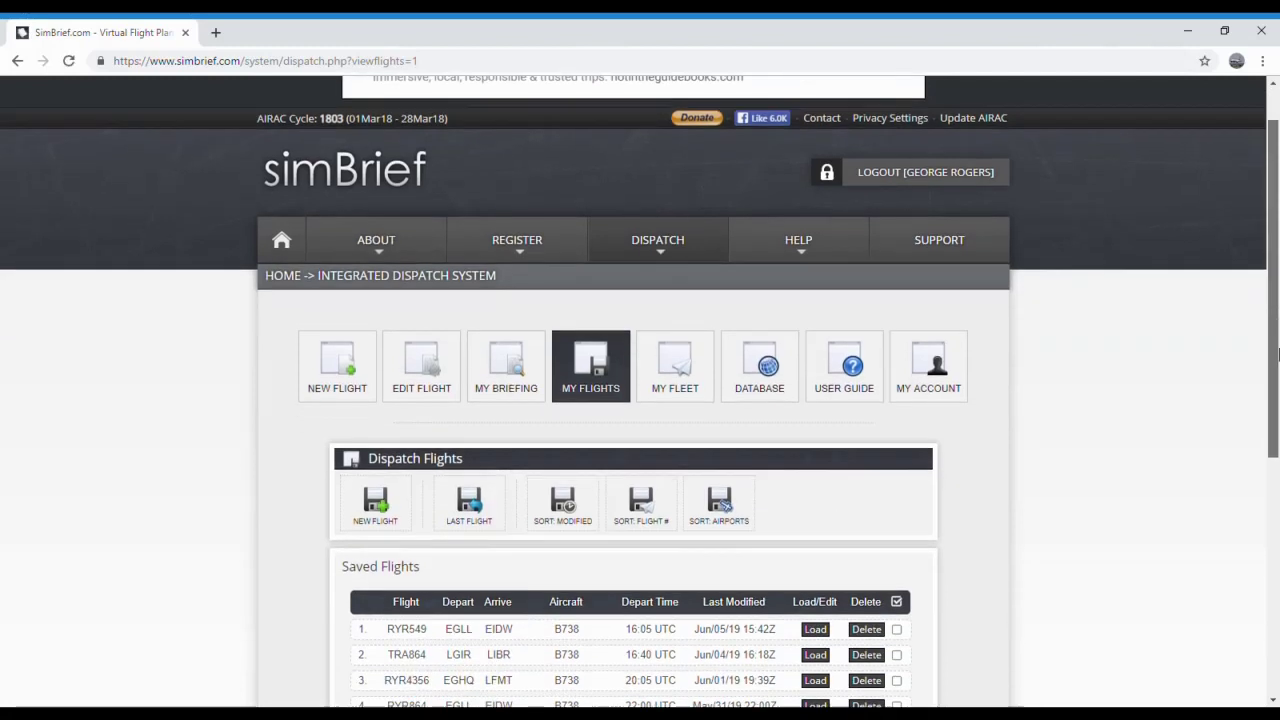
Start a new flight and look over the blank dispatch options form
click(374, 468)
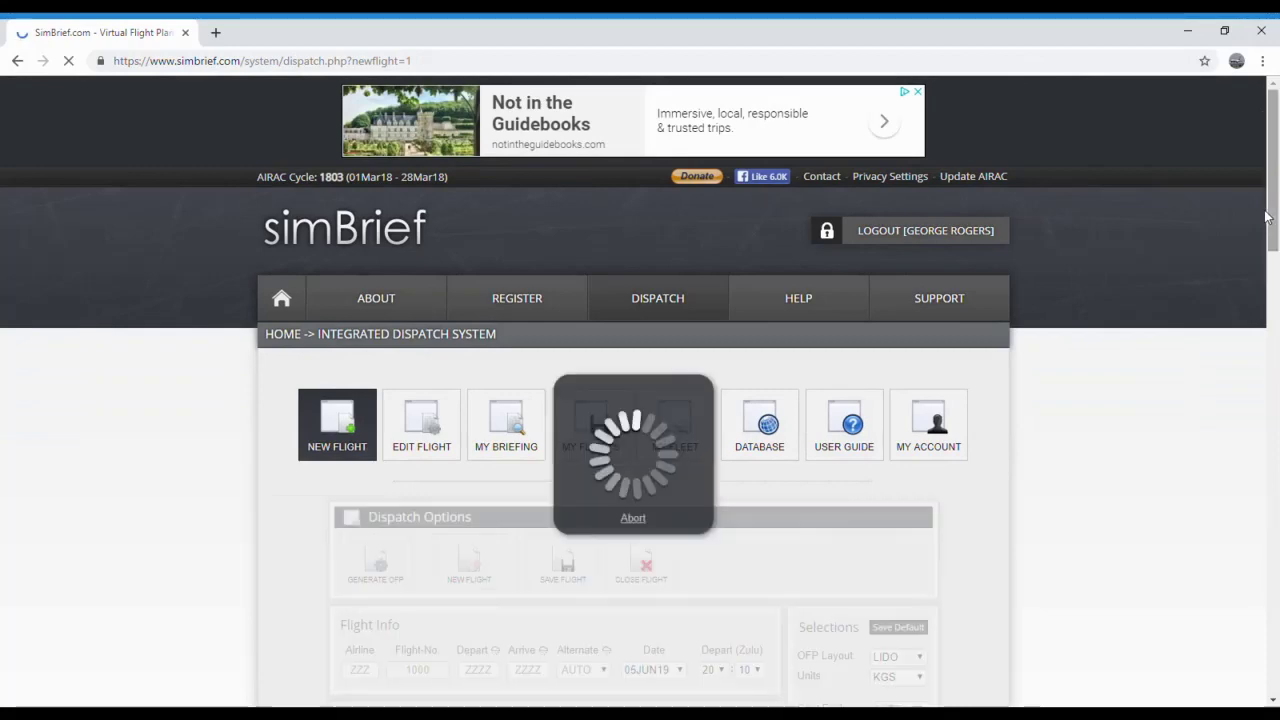
scroll(1268, 204, down, 3)
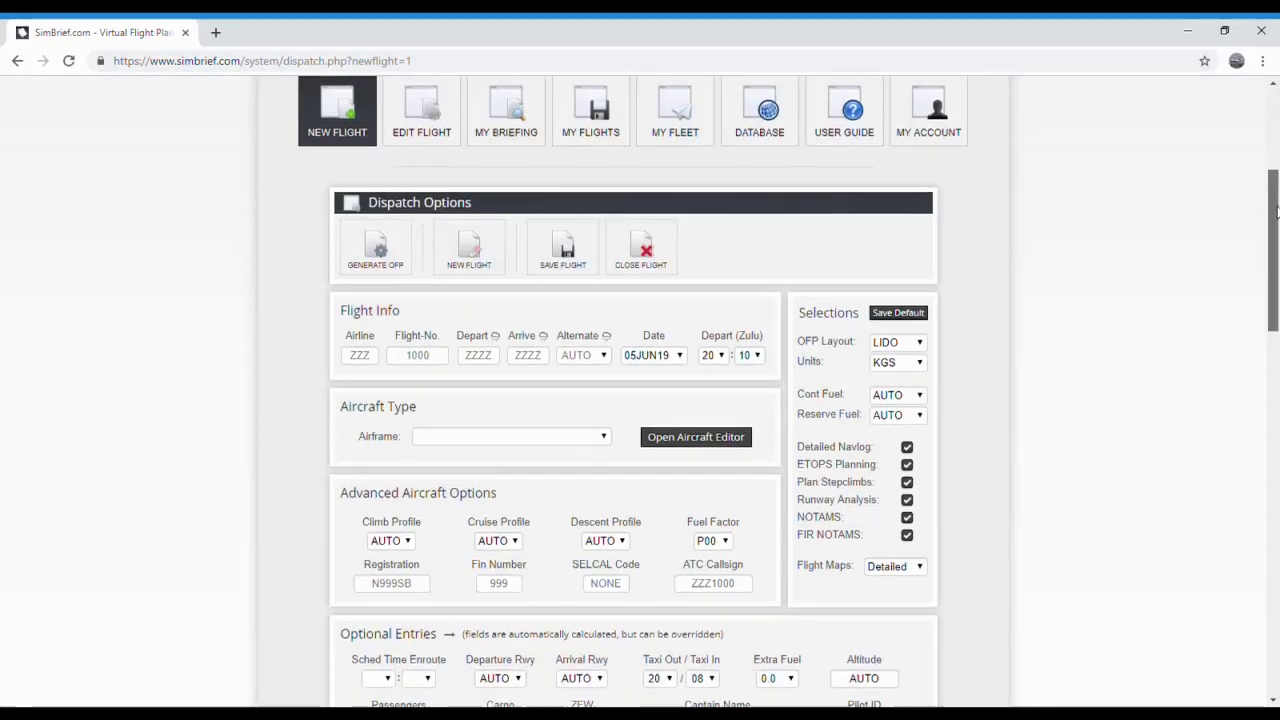
scroll(1272, 204, down, 2)
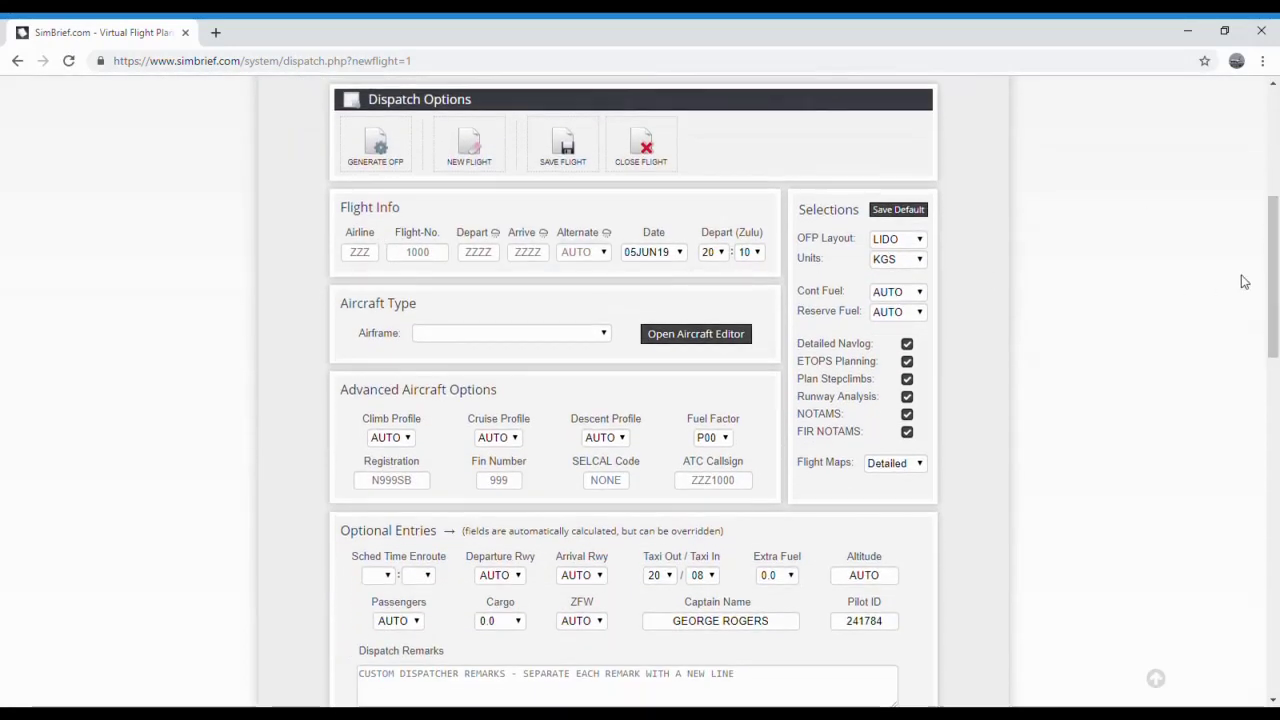
drag(1273, 264, 1251, 240)
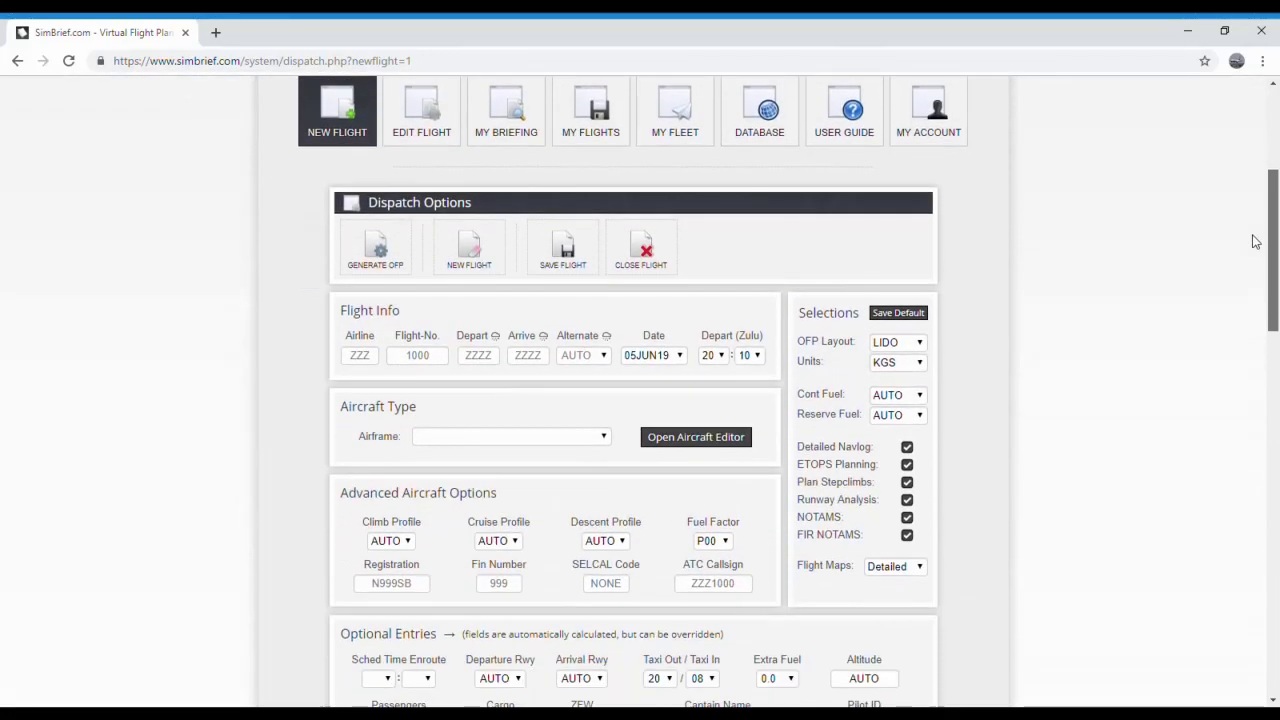
Set the airline code of the new flight to RYR
click(372, 360)
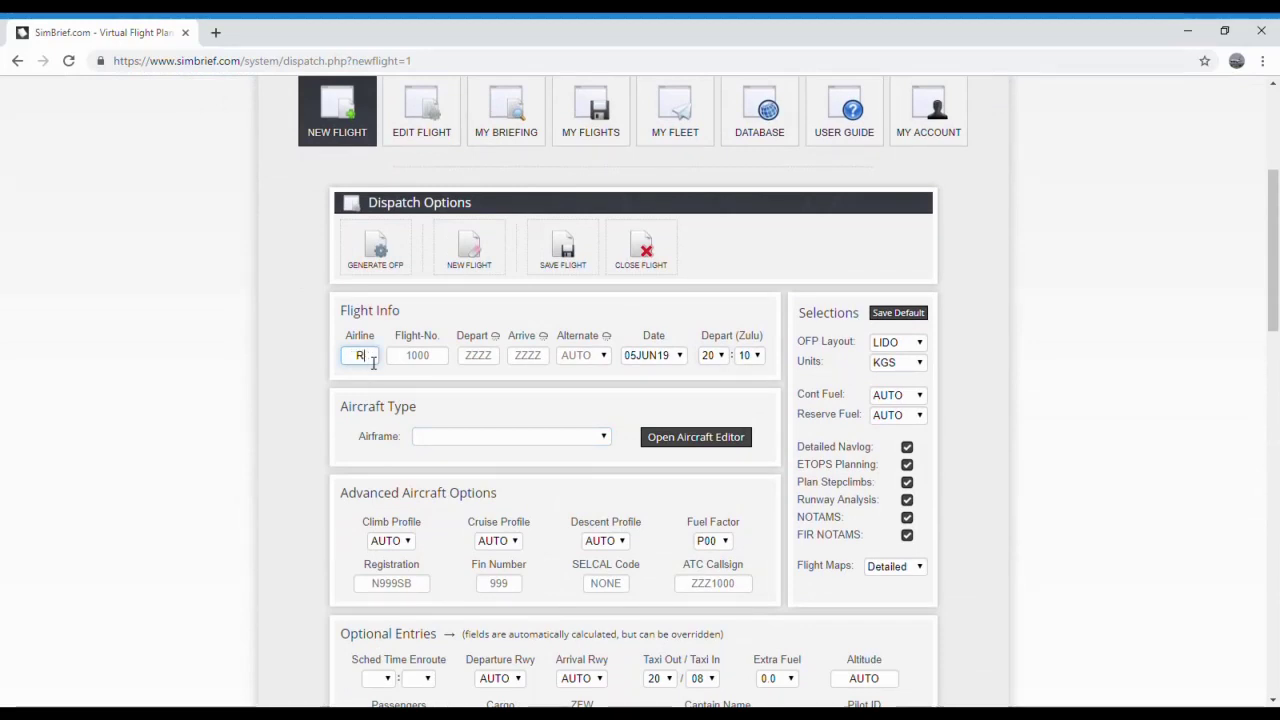
key(BackSpace)
key(BackSpace)
key(BackSpace)
text(TRA)
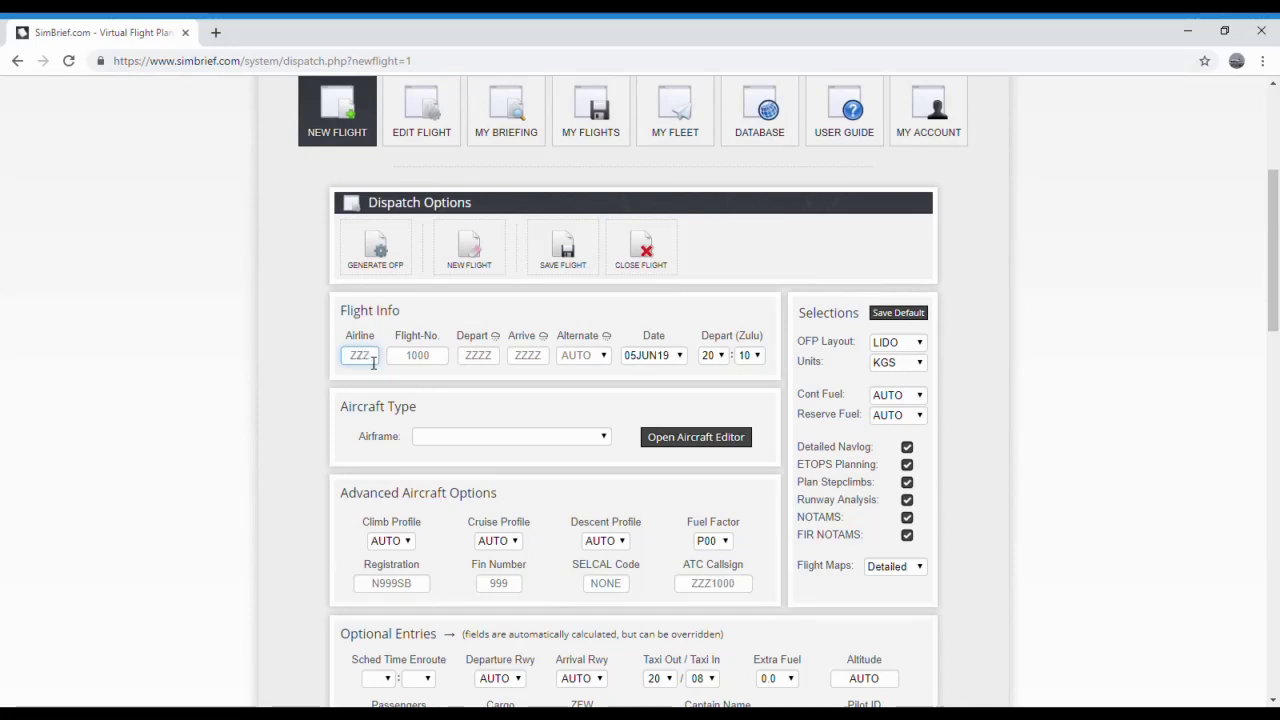
key(BackSpace)
key(BackSpace)
key(BackSpace)
text(RYT)
text(R)
Set the flight number to 2914, with departure airport EGLL and arrival airport LEAL
click(422, 360)
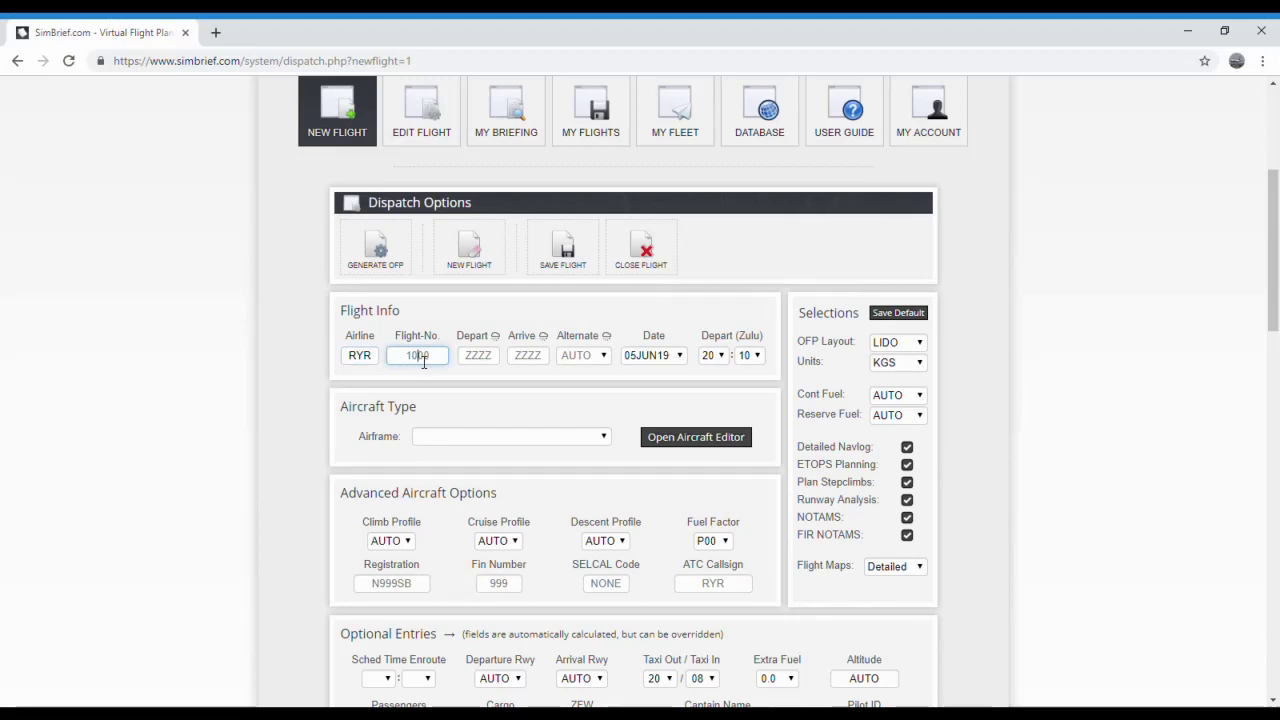
text(2914)
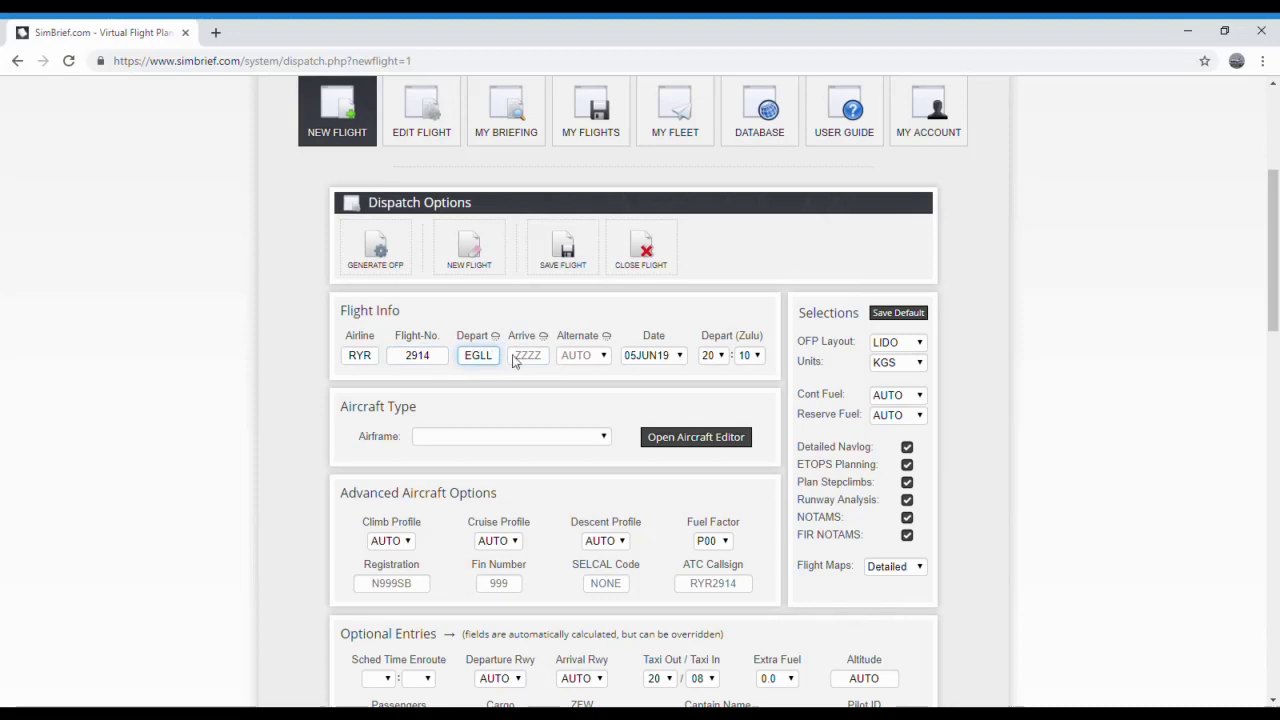
click(524, 358)
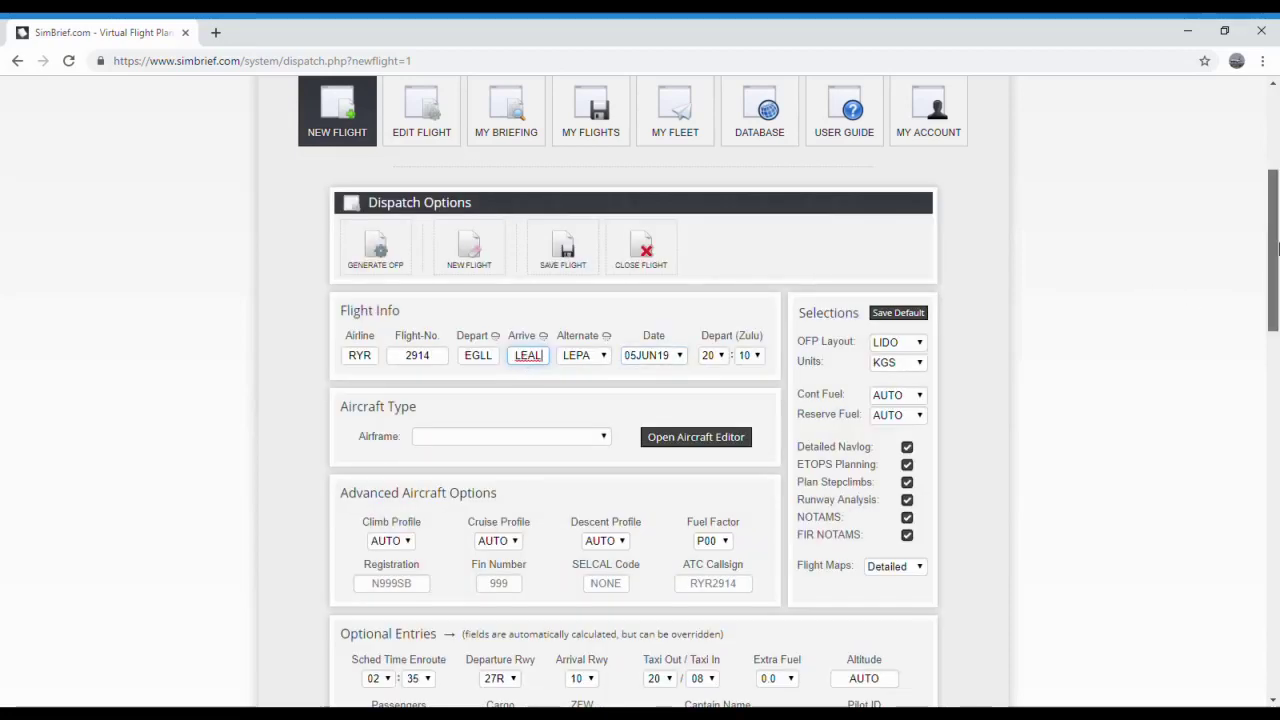
Examine the planned route on the map and go to the suggested routes
drag(1278, 248, 1274, 562)
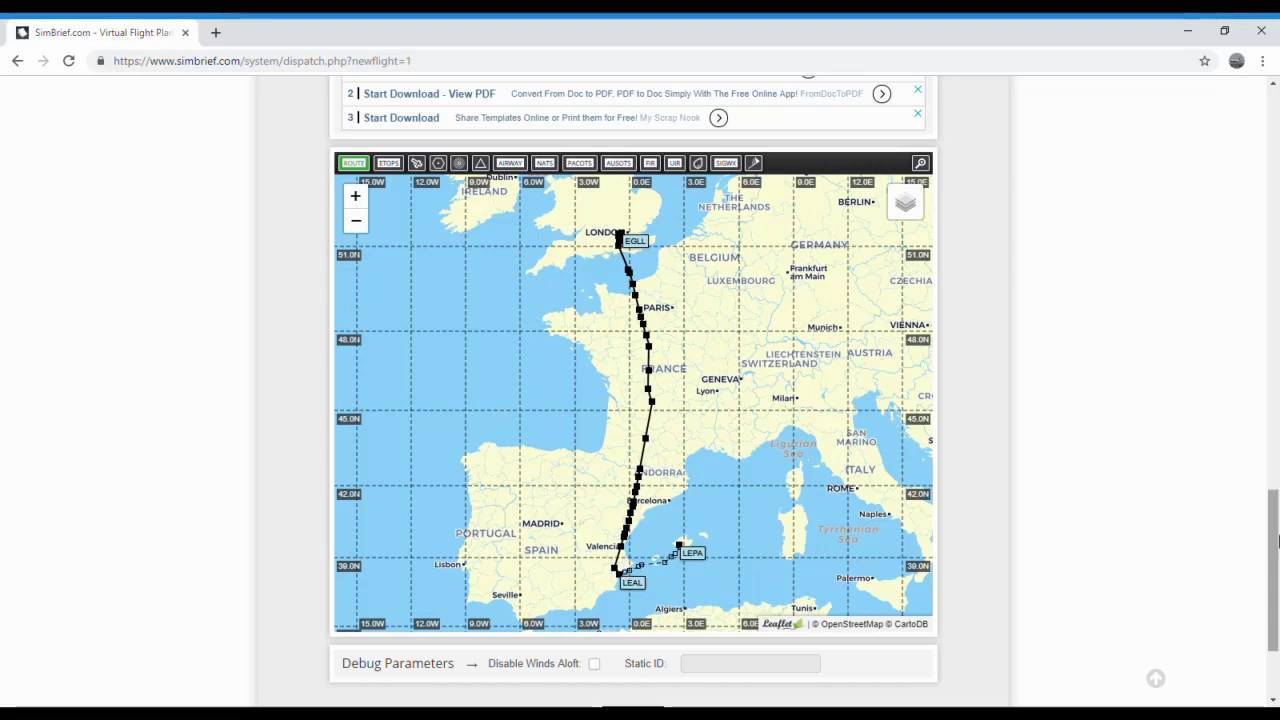
scroll(1272, 460, up, 5)
scroll(1274, 480, down, 3)
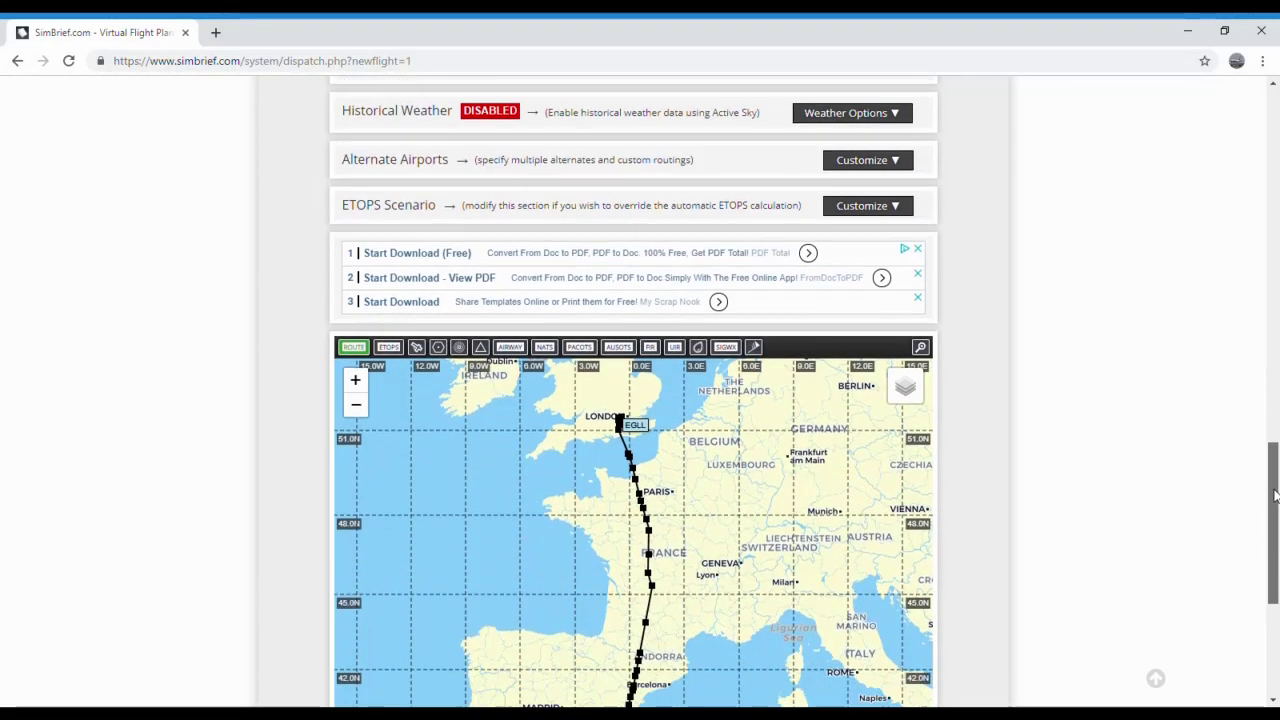
scroll(1274, 485, up, 4)
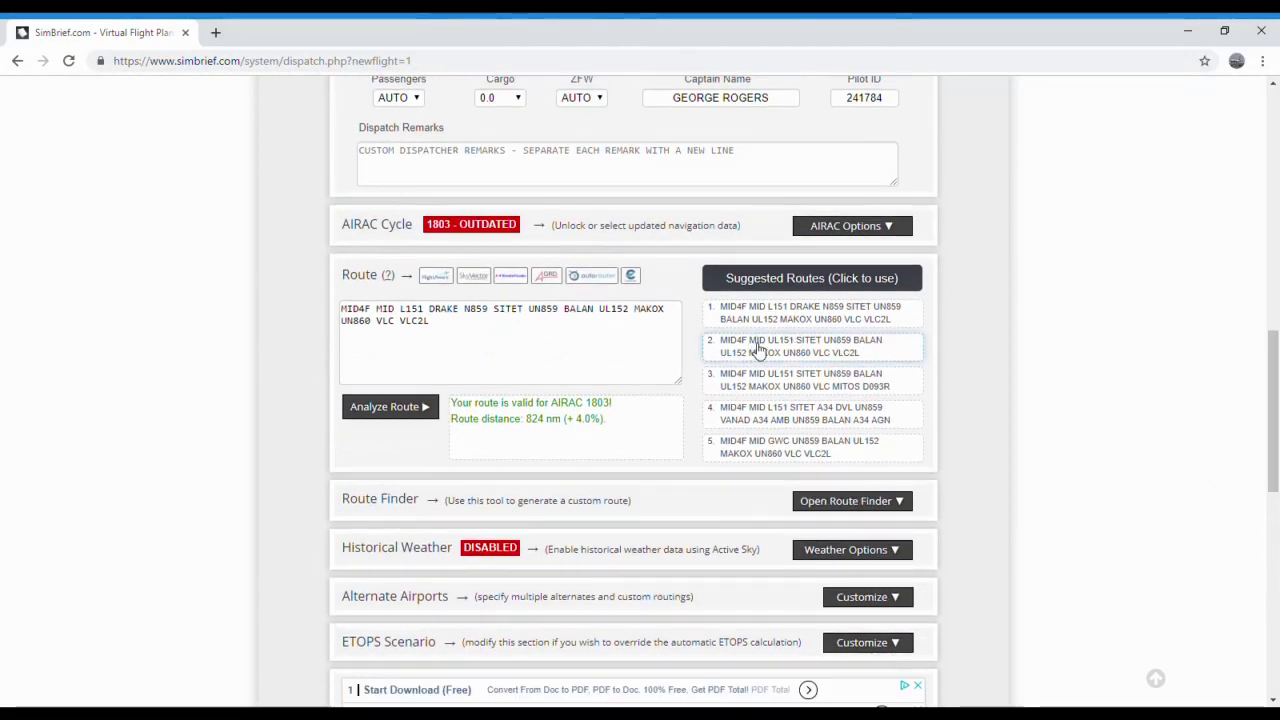
Try the second, third and fifth suggested routes, checking the third one on the route map
click(750, 350)
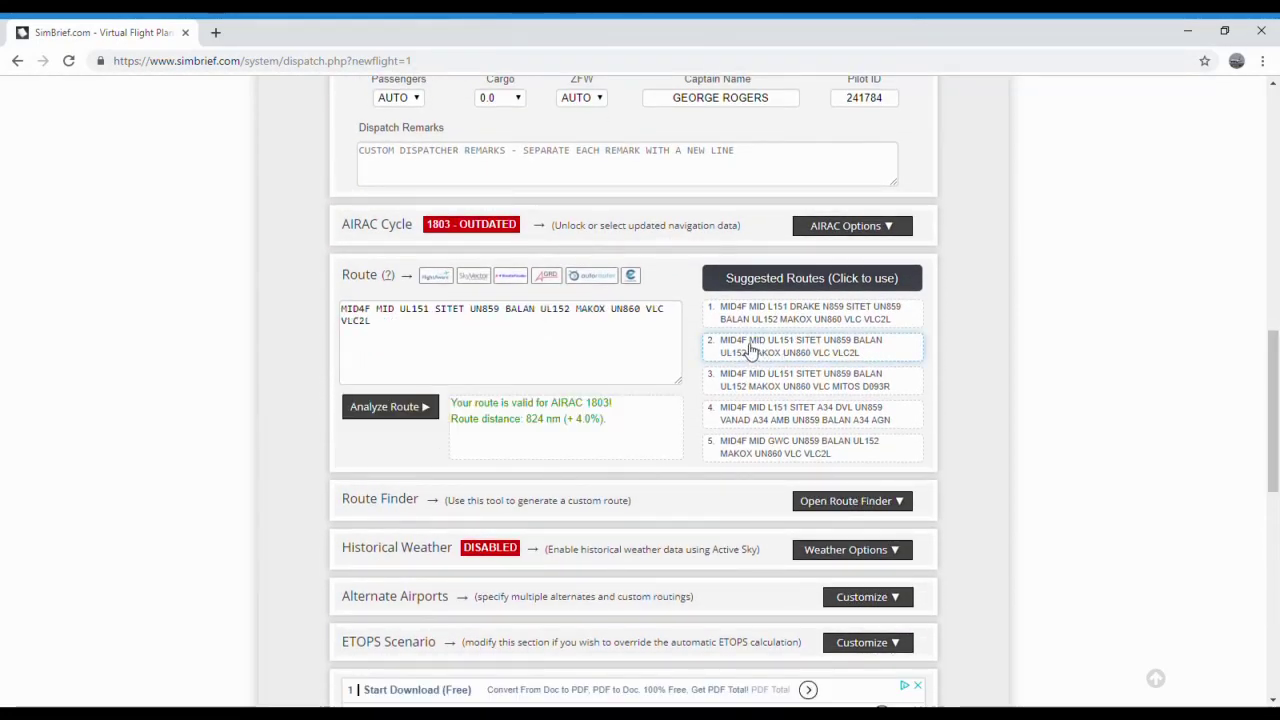
mouse_move(1270, 408)
mouse_down()
mouse_move(1265, 545)
mouse_move(1272, 398)
mouse_up()
click(757, 381)
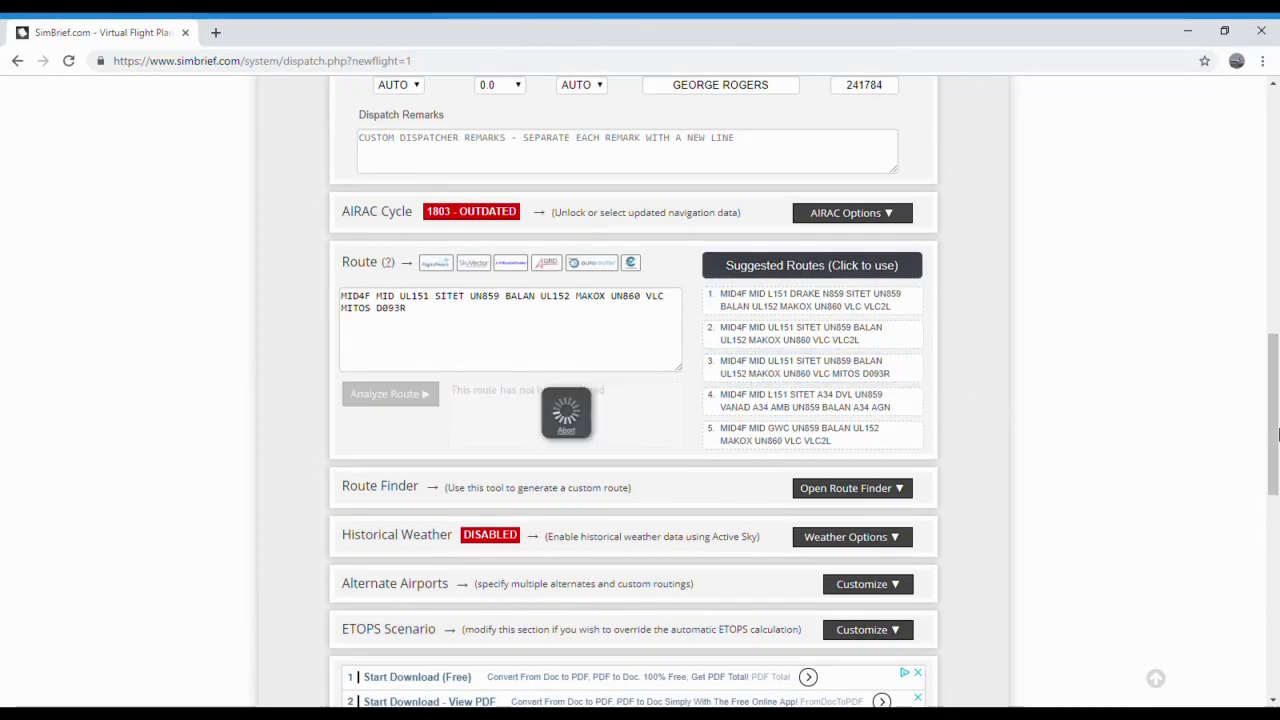
drag(1273, 455, 1275, 565)
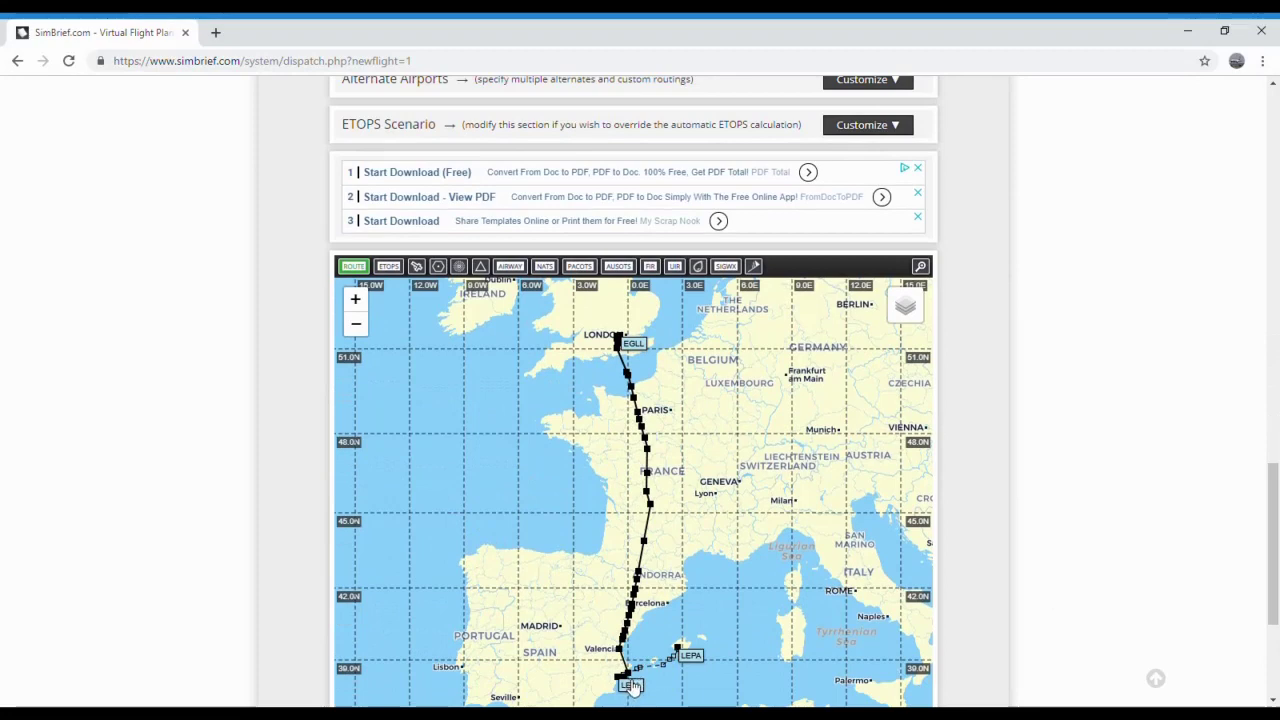
drag(1275, 600, 1273, 520)
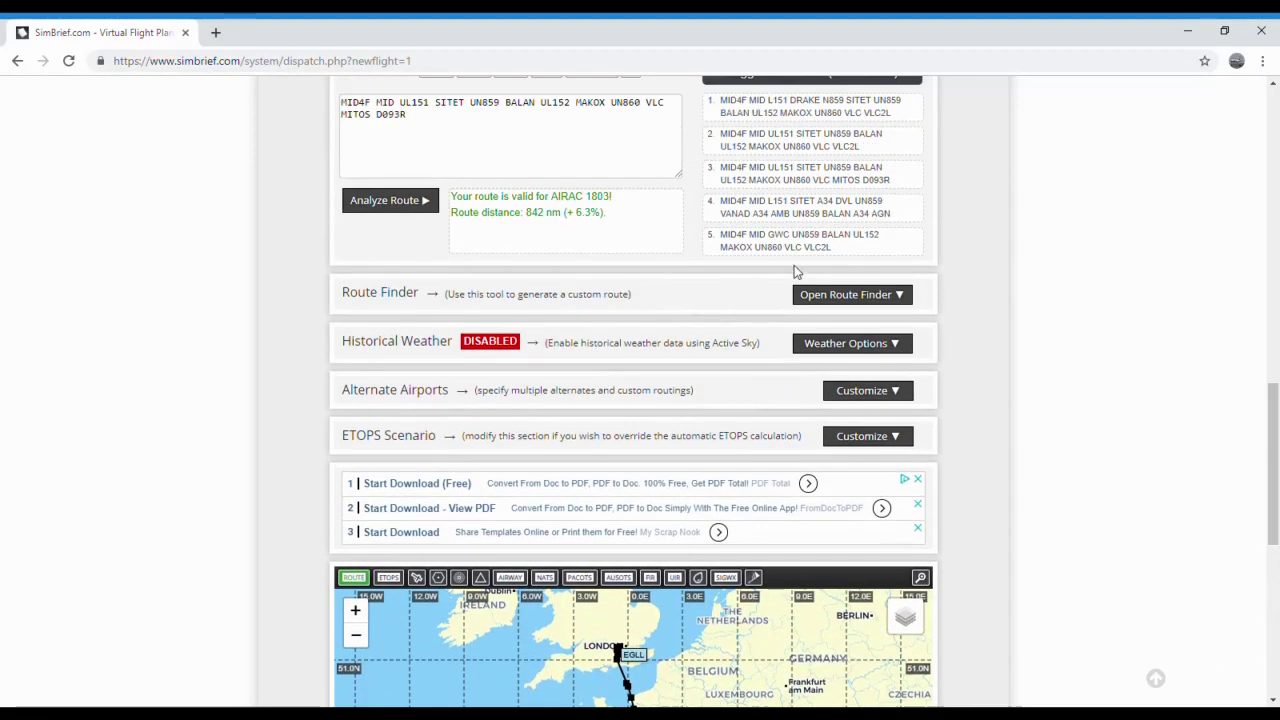
click(800, 240)
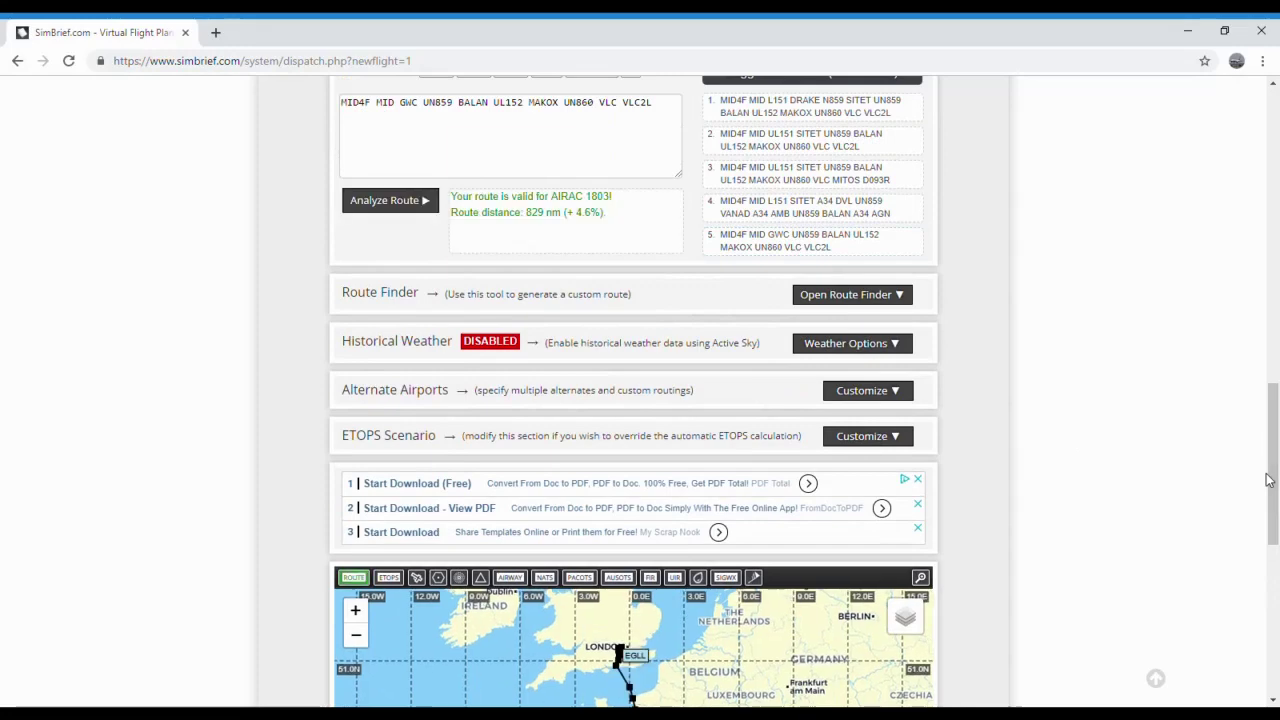
drag(1275, 461, 1277, 370)
Apply the first suggested route, via DRAKE, SITET, BALAN and MAKOX, and place the text cursor in the route text
click(815, 476)
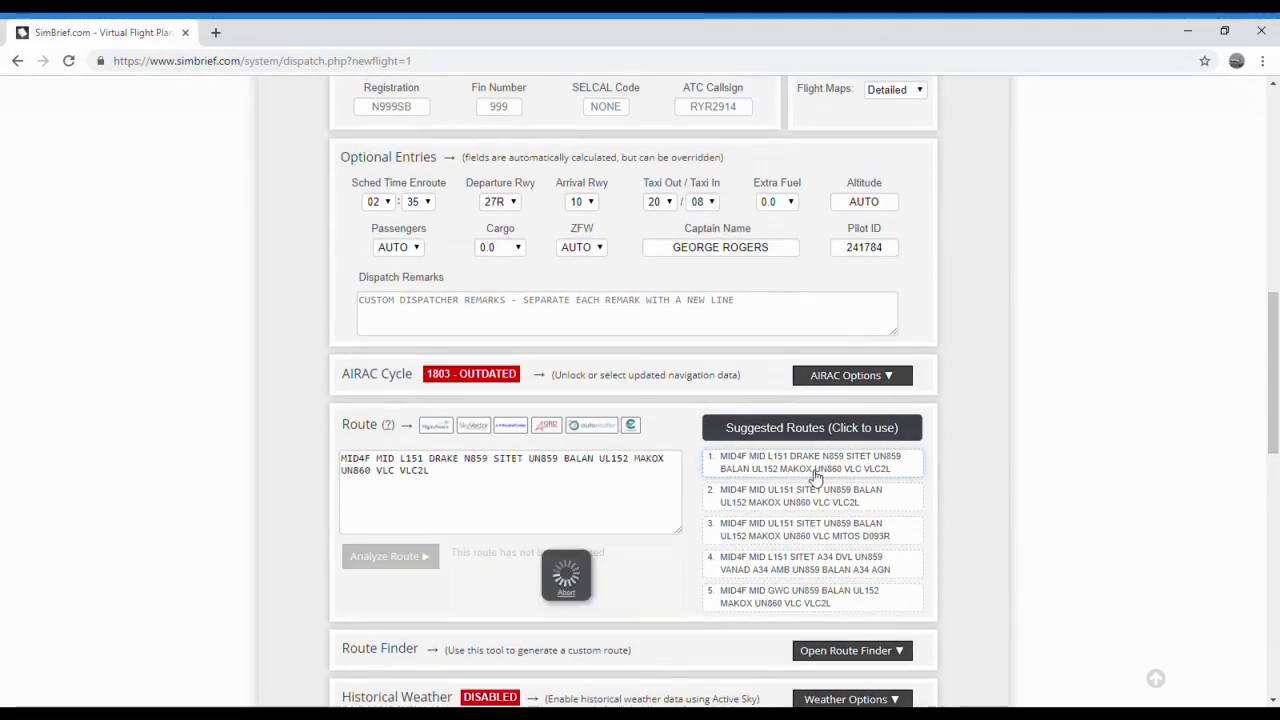
click(526, 500)
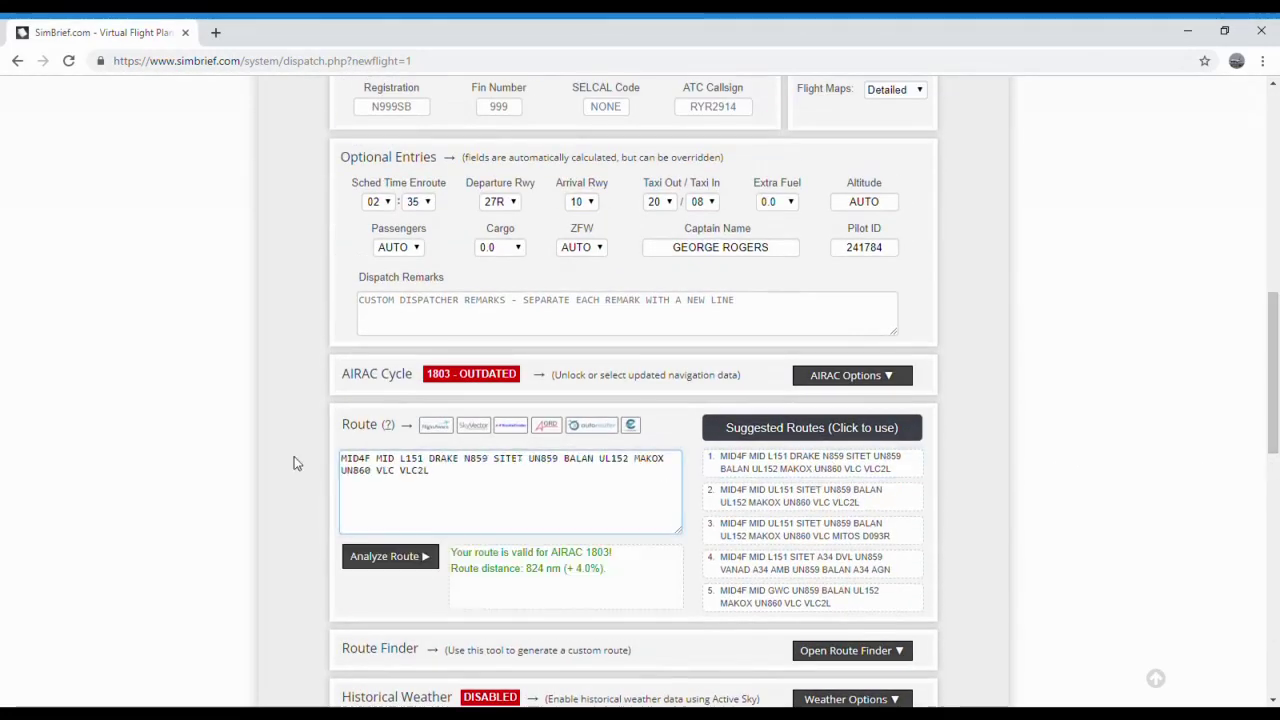
click(344, 458)
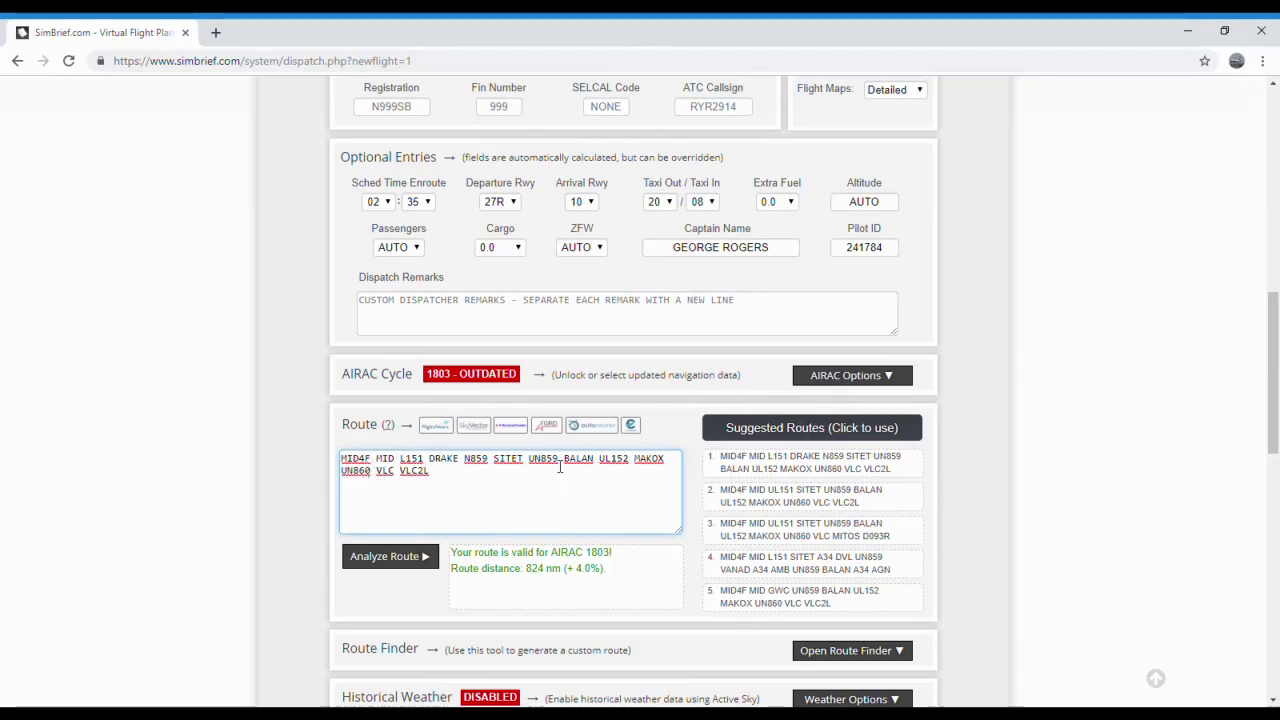
Enlarge the route map around eastern Spain to examine the arrival at LEAL and the leg to alternate LEPA
drag(1274, 340, 1268, 236)
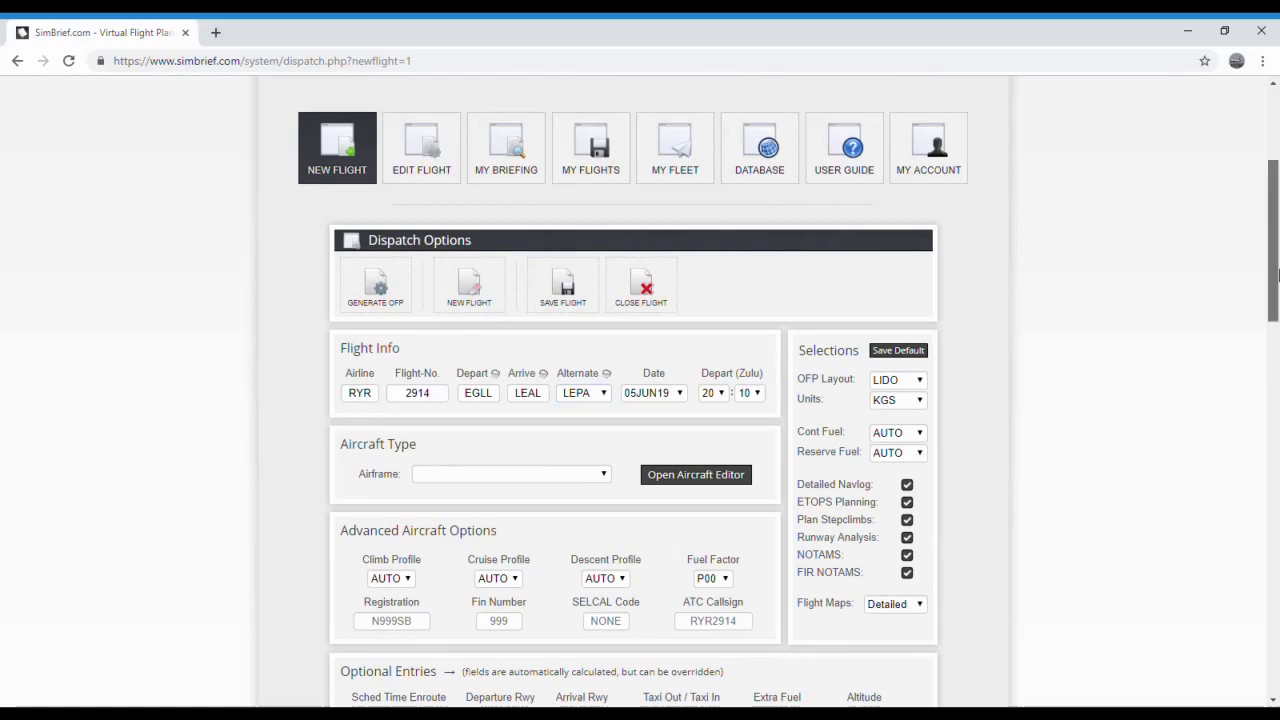
drag(1272, 274, 1272, 612)
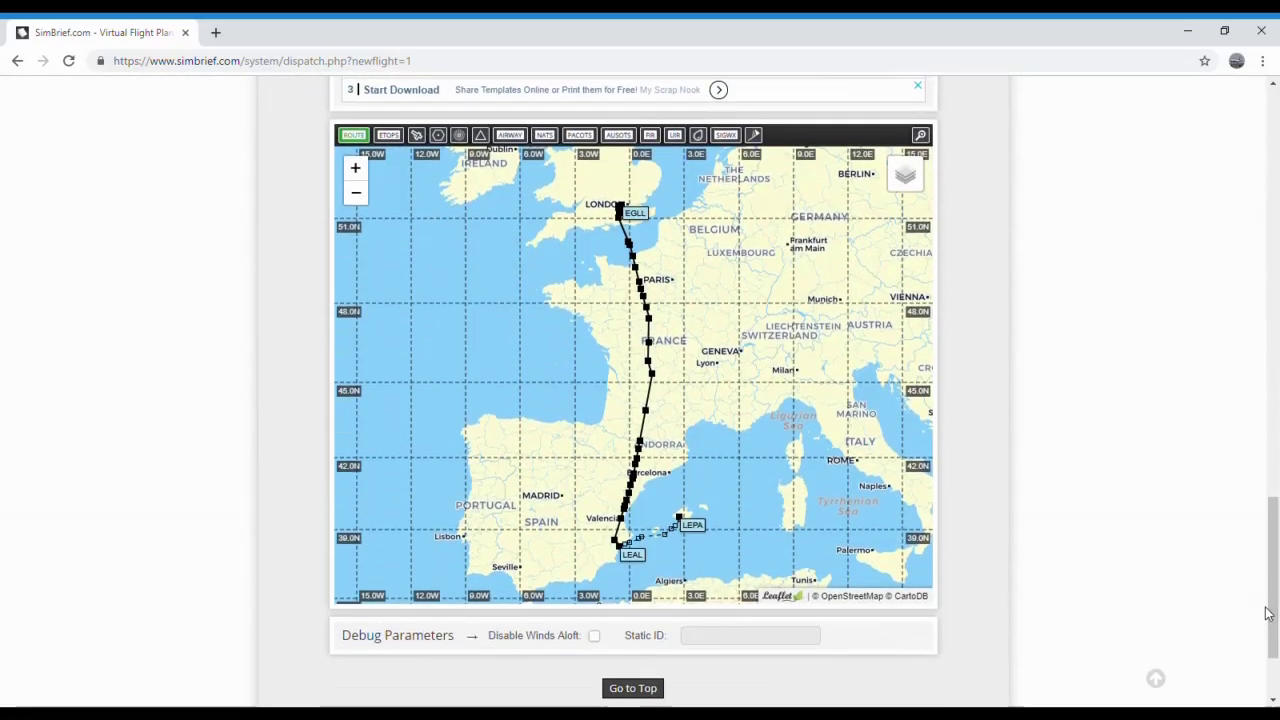
click(355, 175)
drag(573, 394, 574, 212)
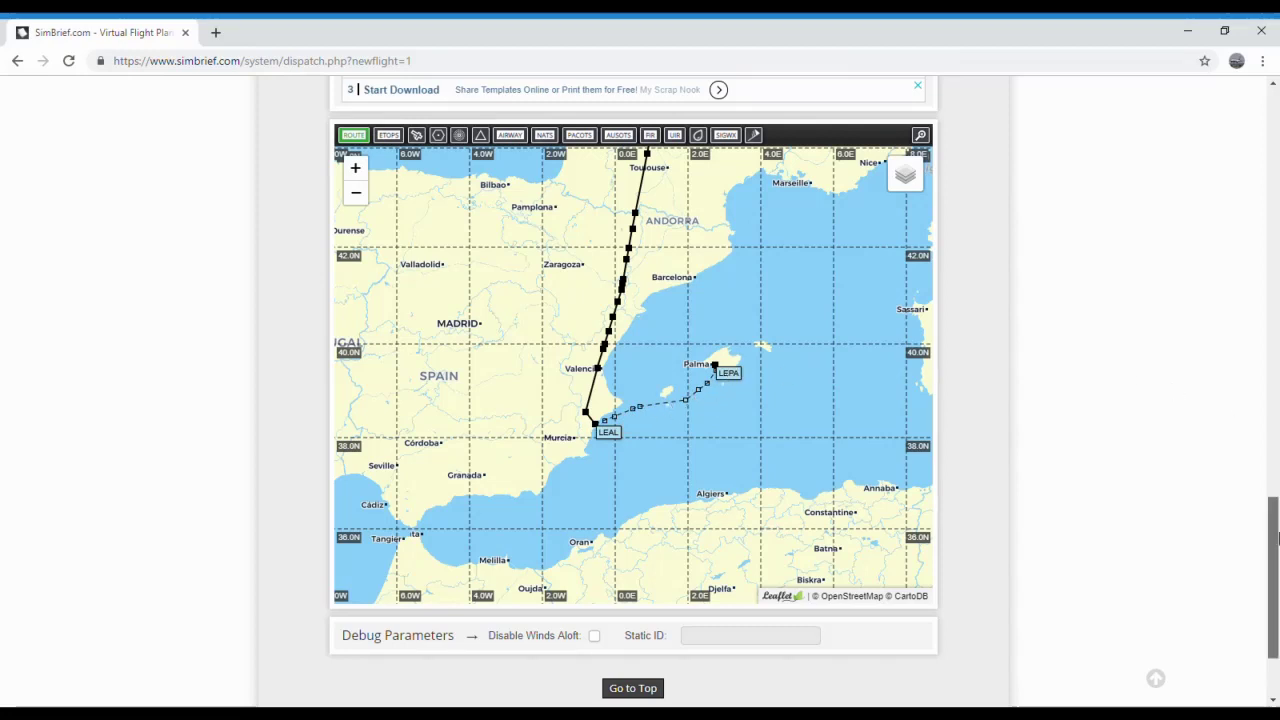
scroll(1277, 538, up, 1)
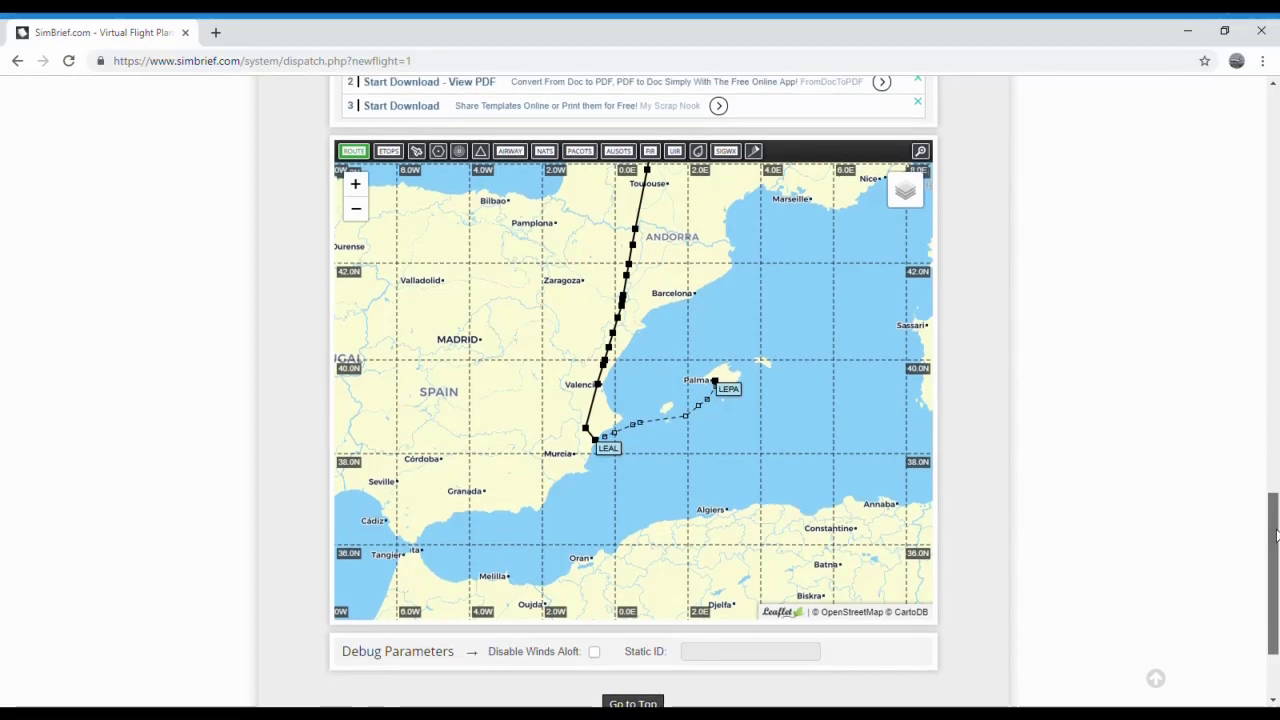
Set the flight's airframe to B738 - B737-800
drag(1277, 555, 1277, 213)
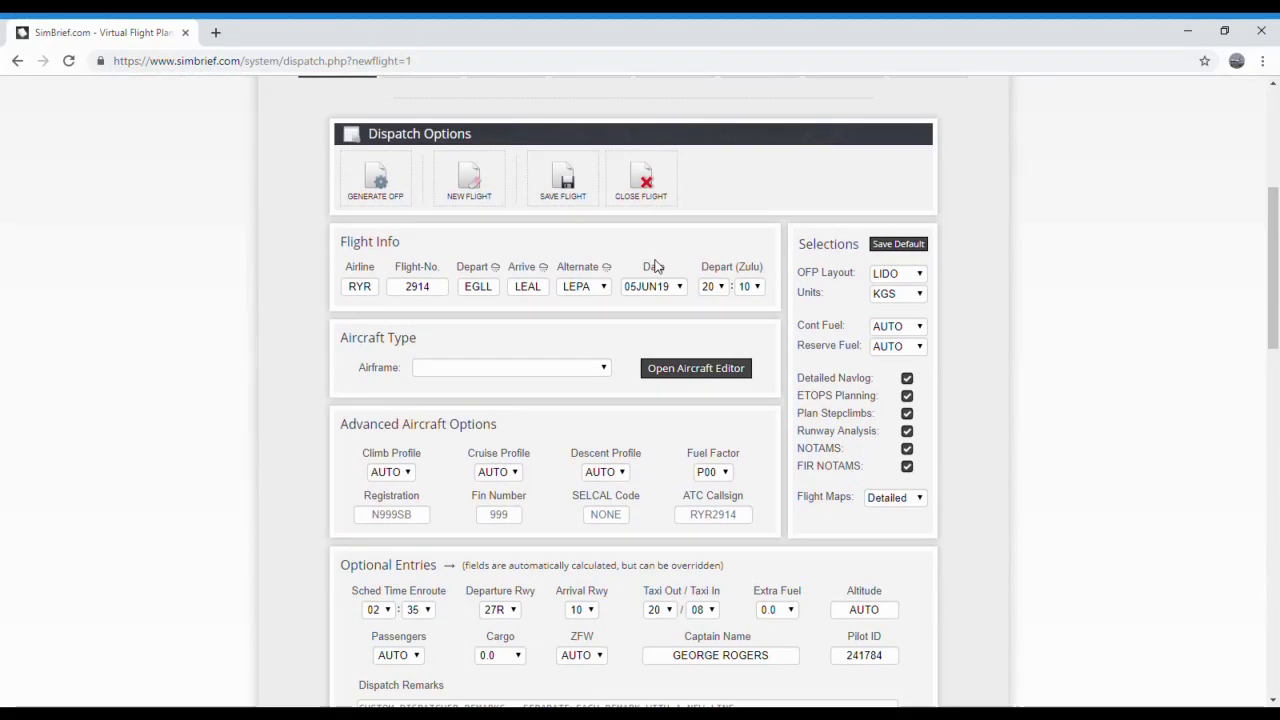
click(668, 288)
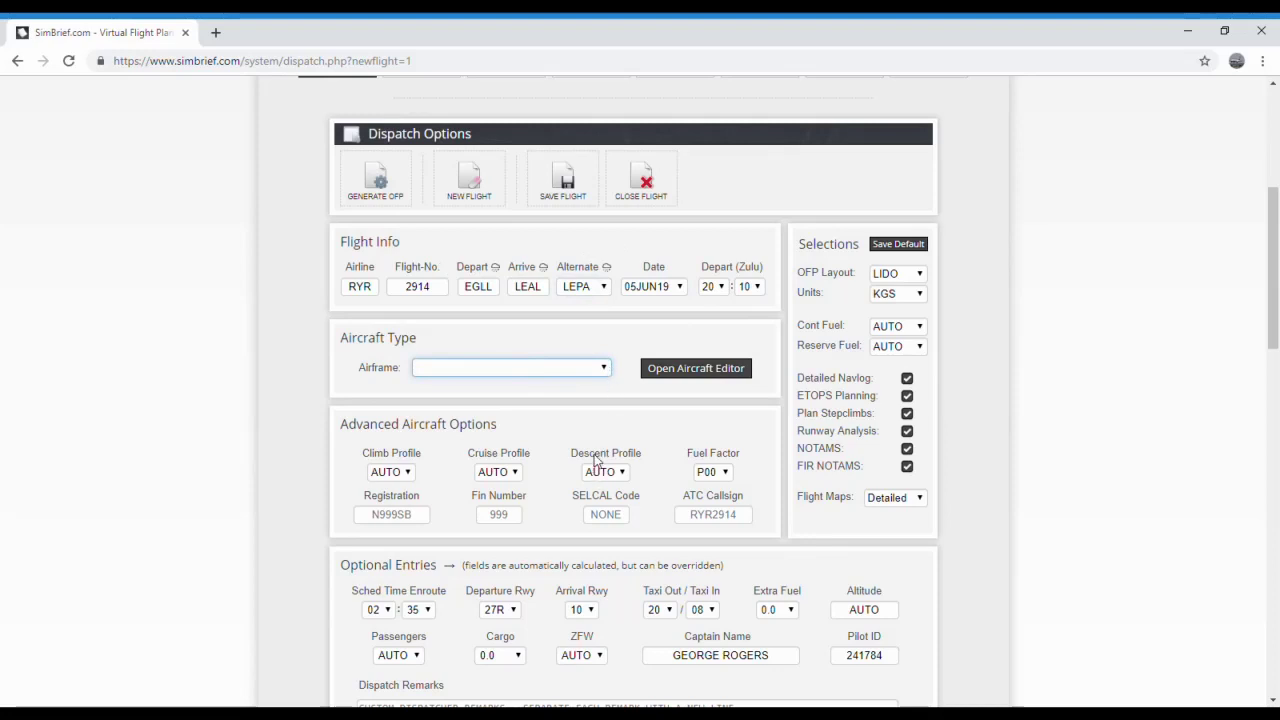
click(474, 537)
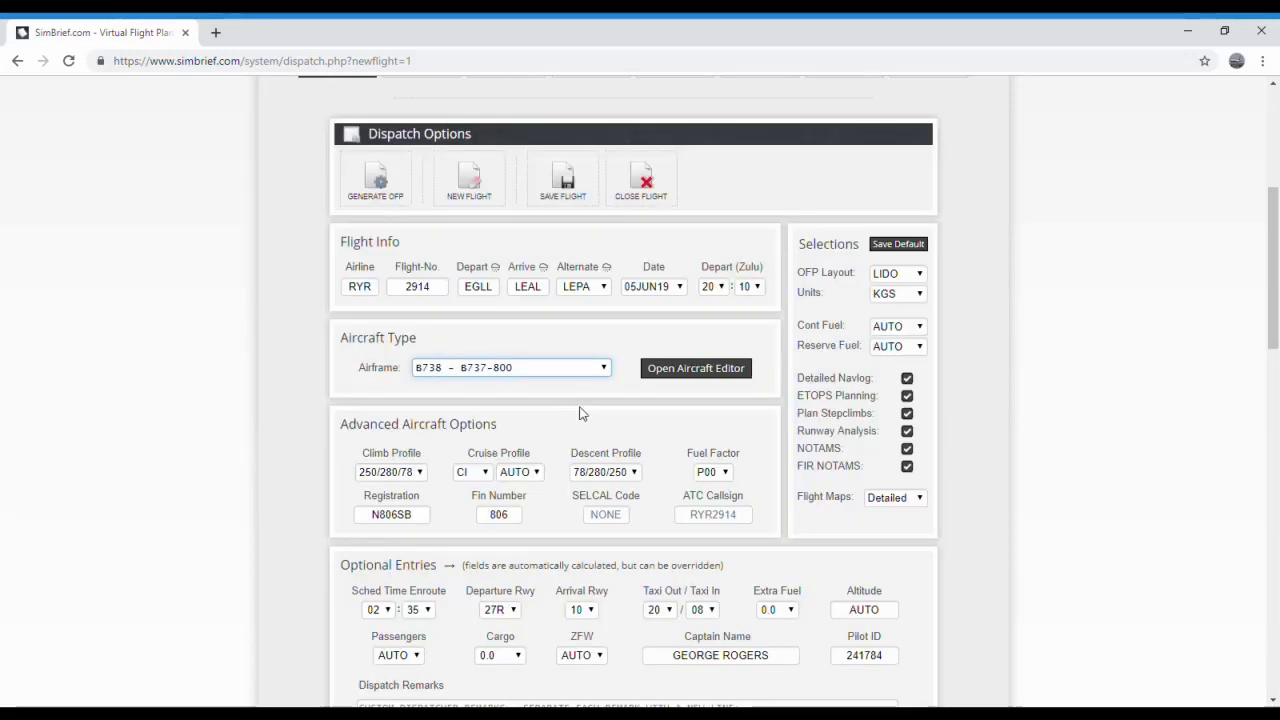
Set the aircraft's registration to N38343 and its fin number to 326
drag(1276, 325, 1276, 395)
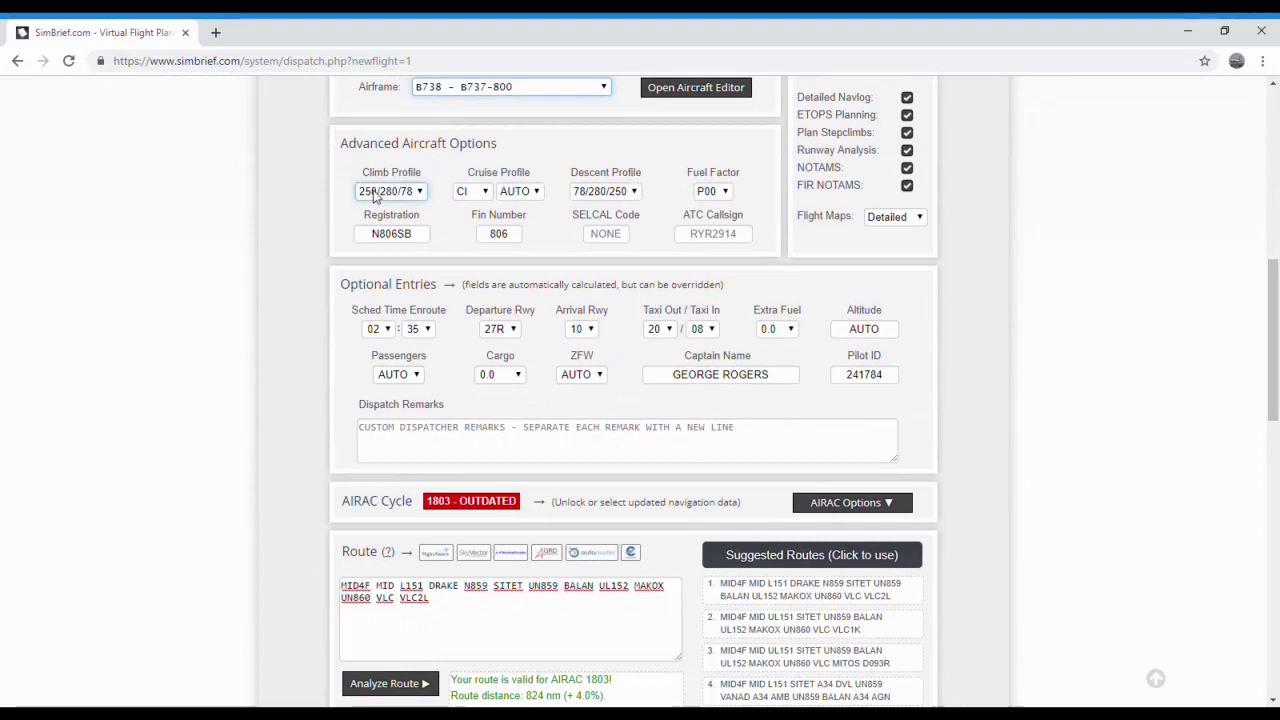
drag(1276, 348, 1276, 322)
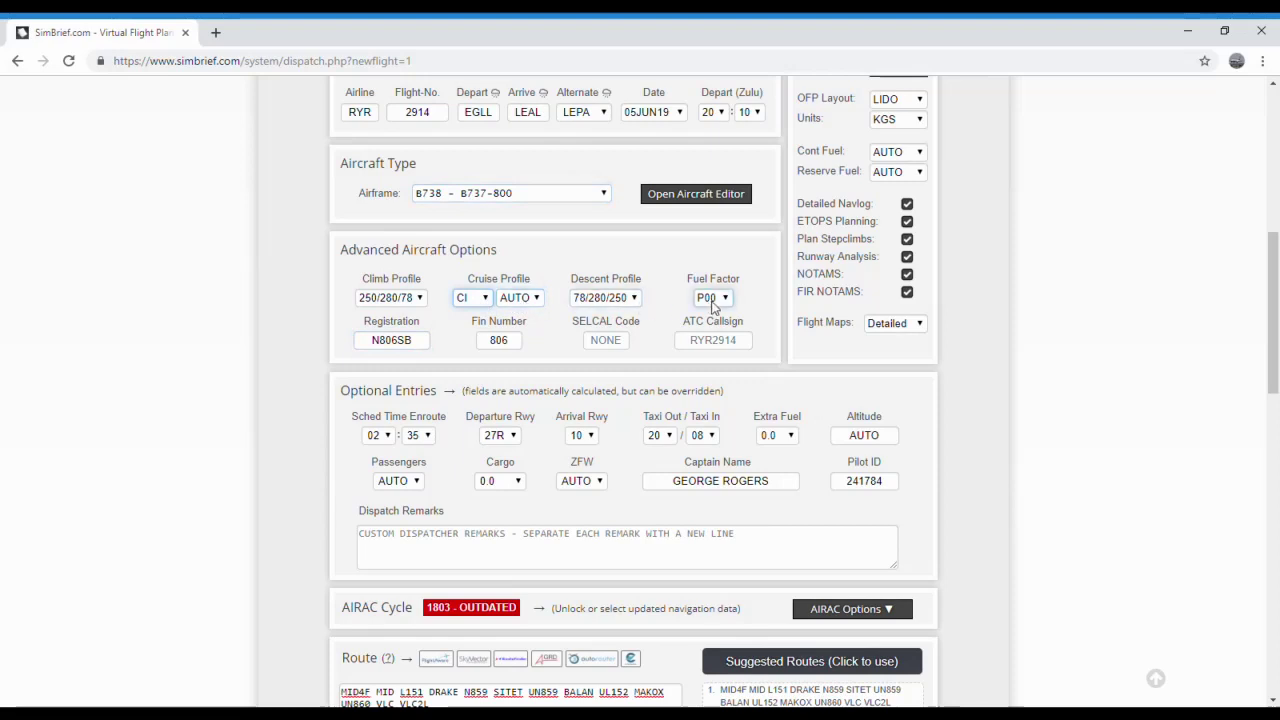
drag(430, 343, 220, 363)
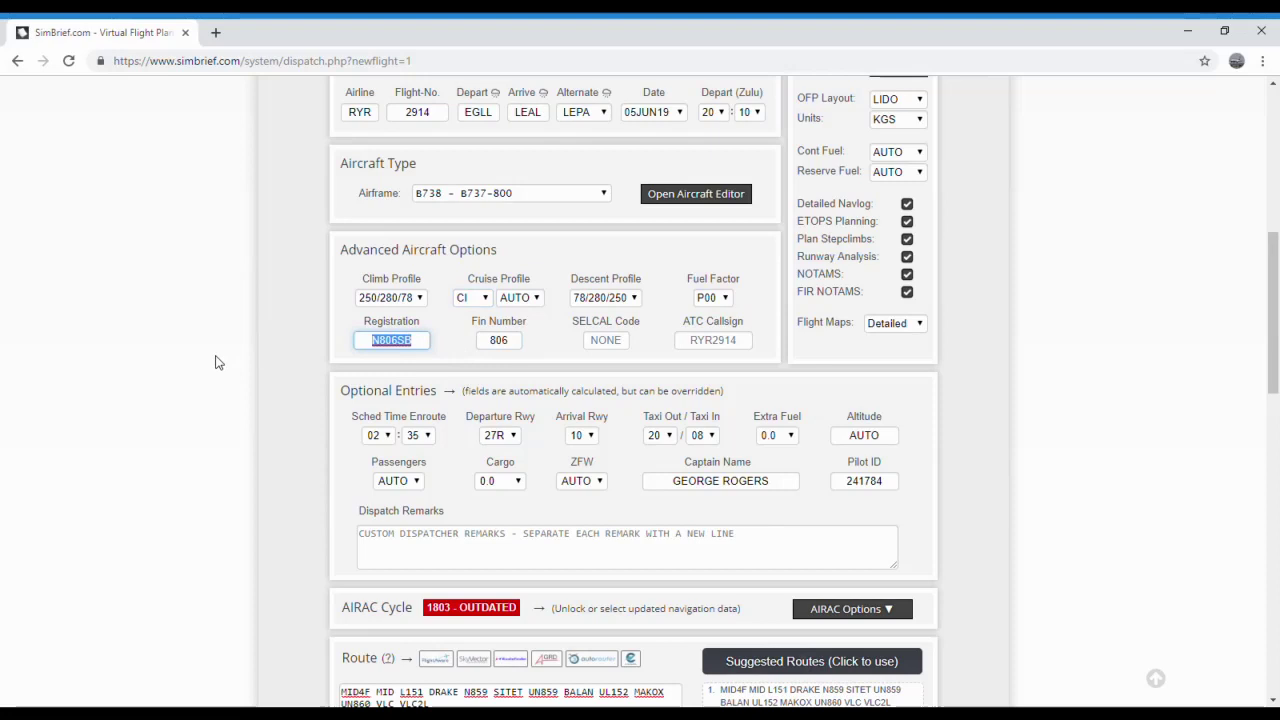
text(N38343)
click(515, 344)
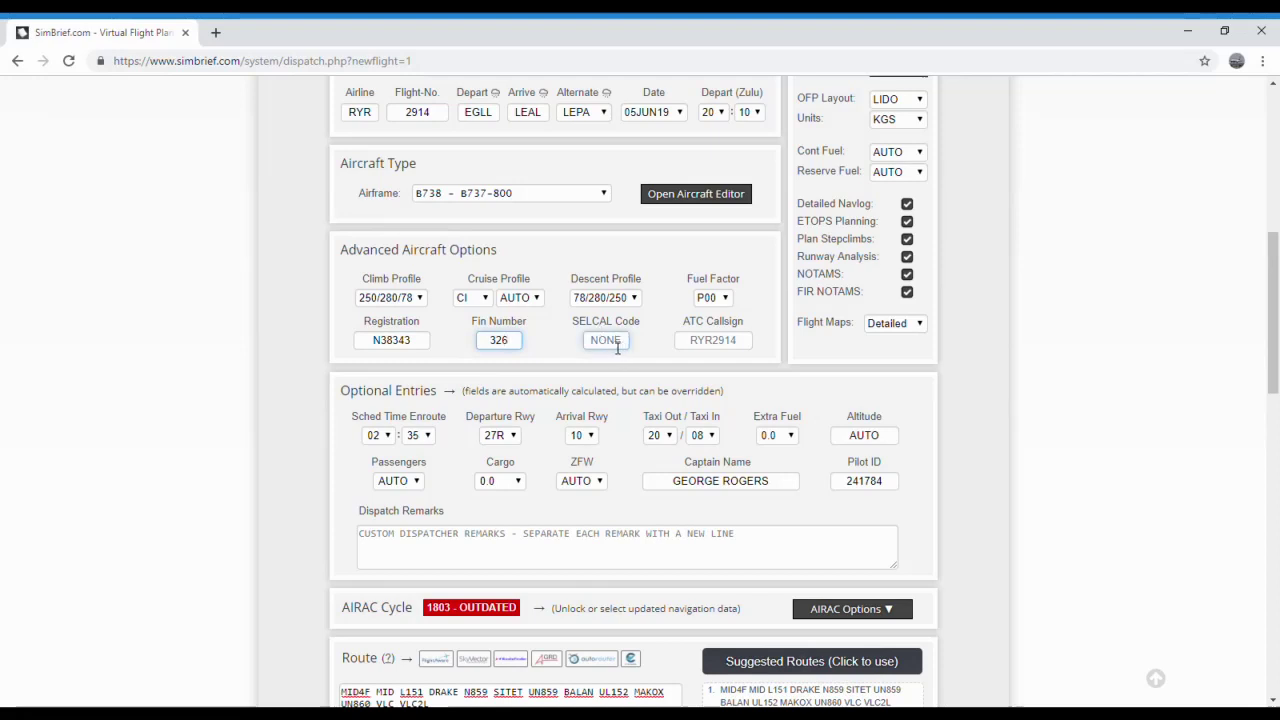
Enter RYR2914 as the flight's ATC callsign
click(714, 341)
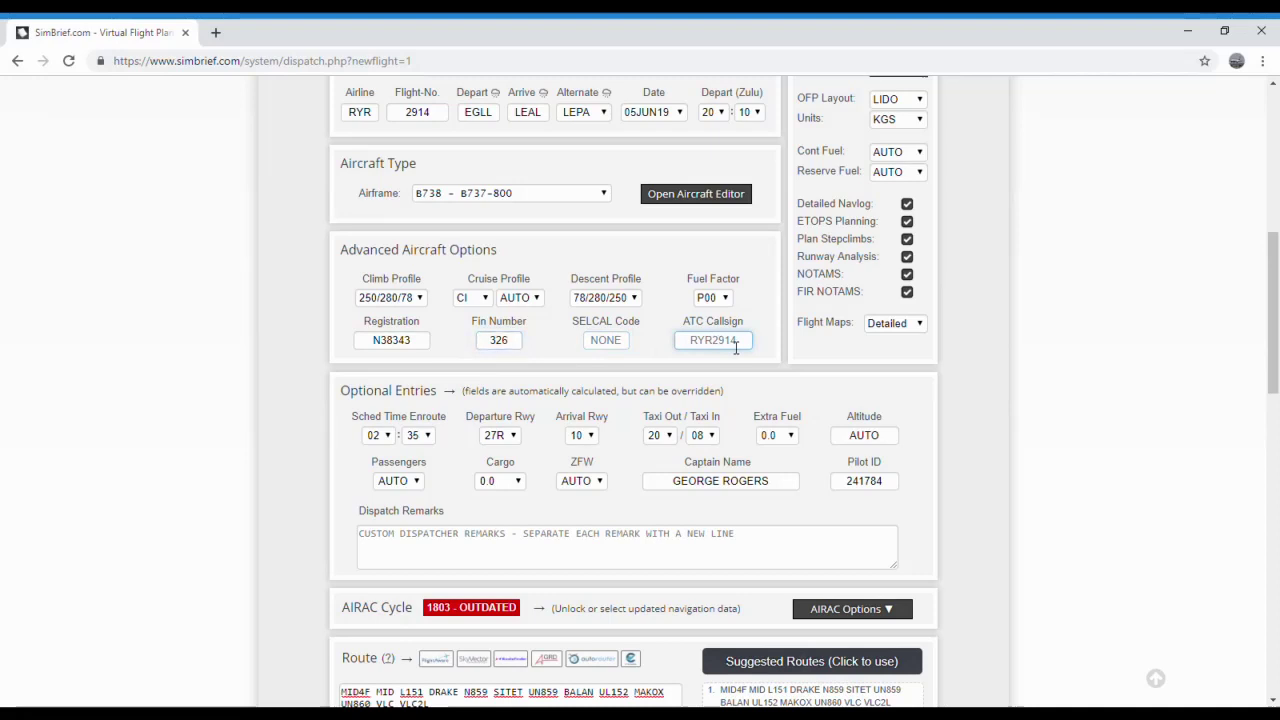
text(RYR)
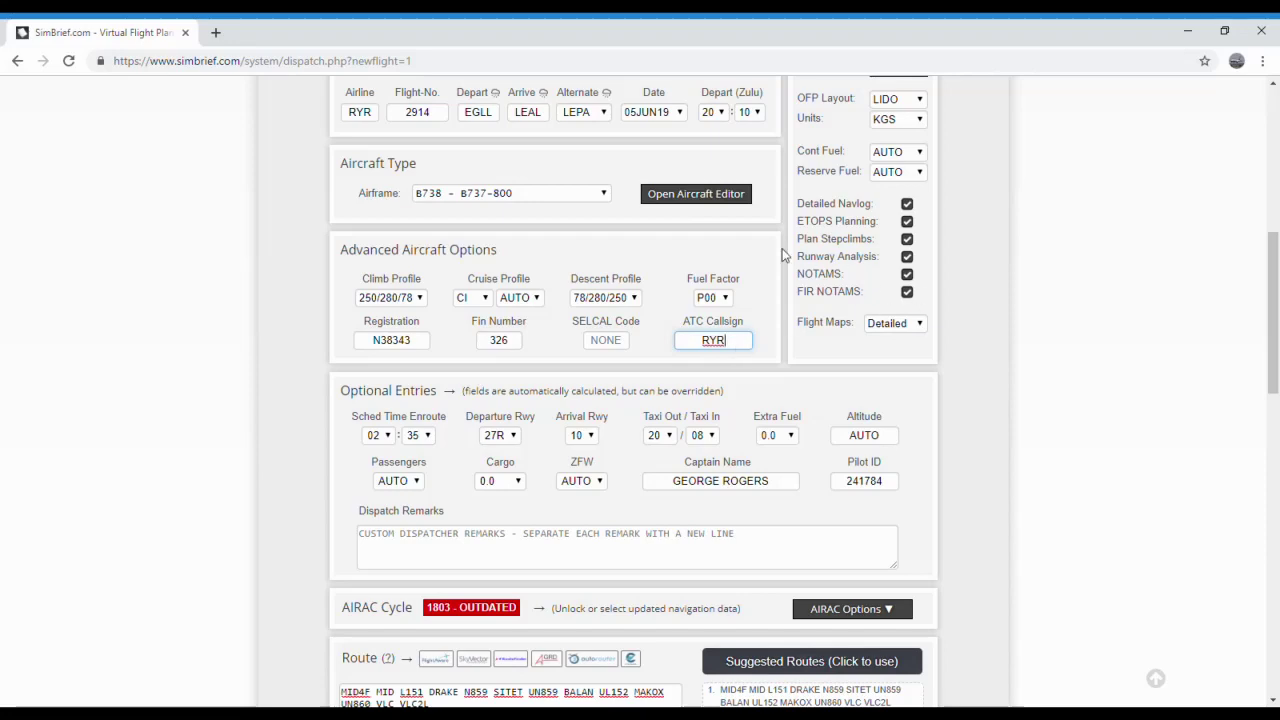
text(2914)
Examine the choices offered for departure runway, extra fuel and cargo in the optional entries
scroll(1273, 365, down, 1)
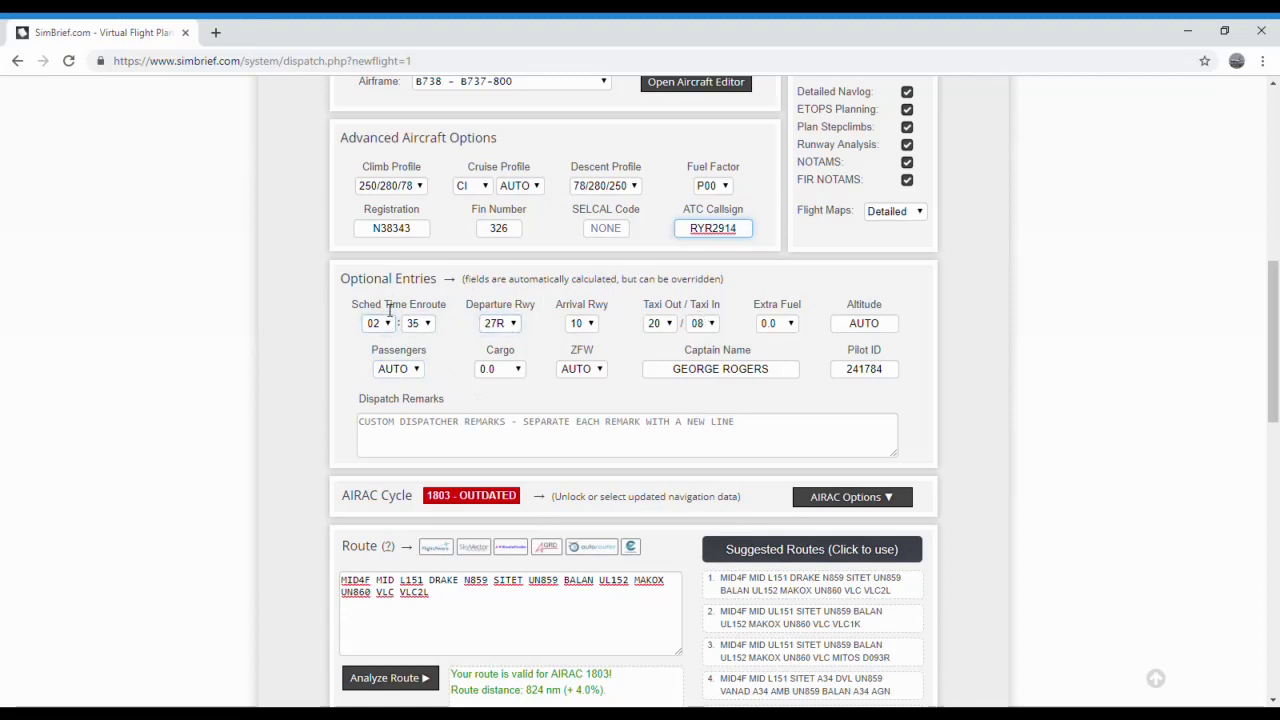
click(510, 332)
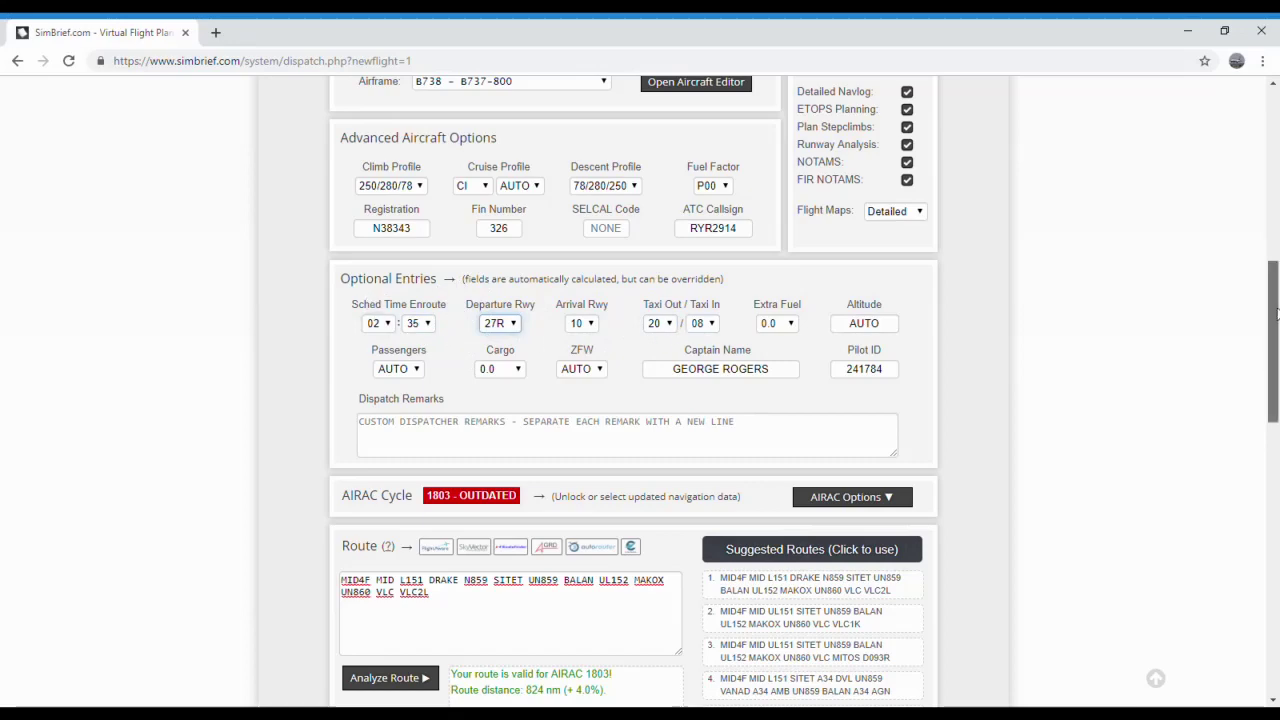
drag(1276, 314, 1276, 312)
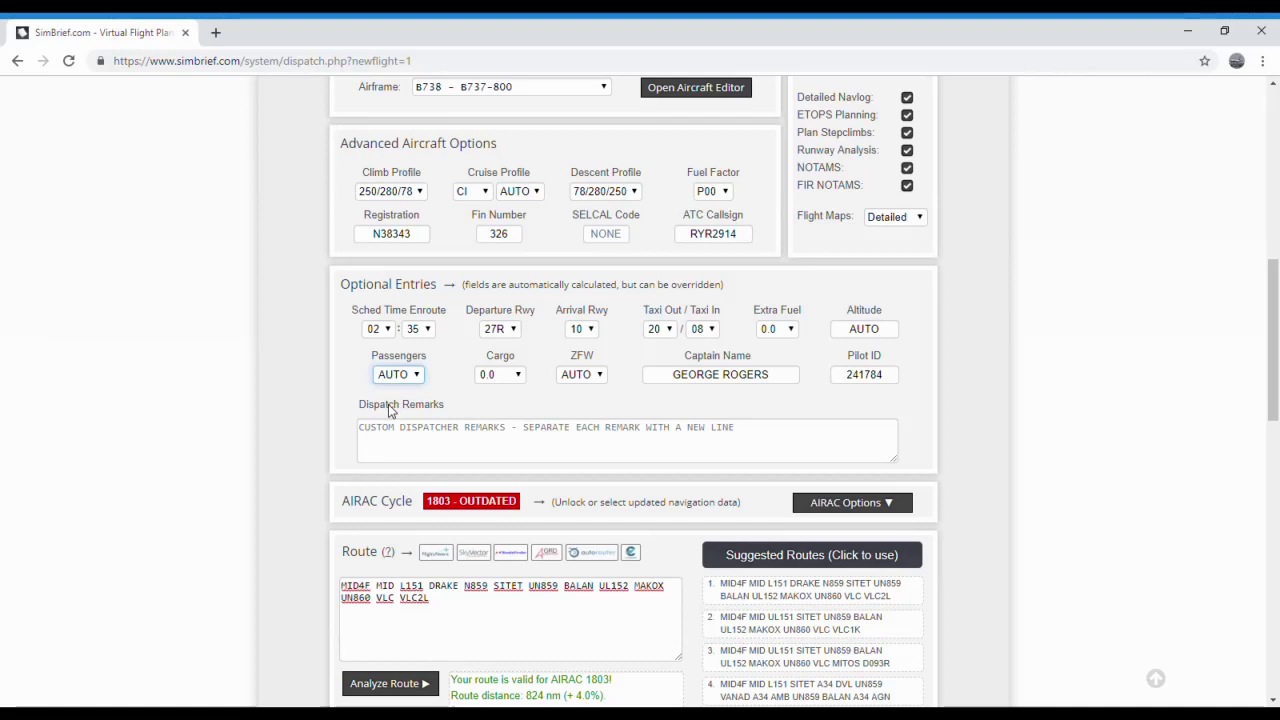
click(784, 333)
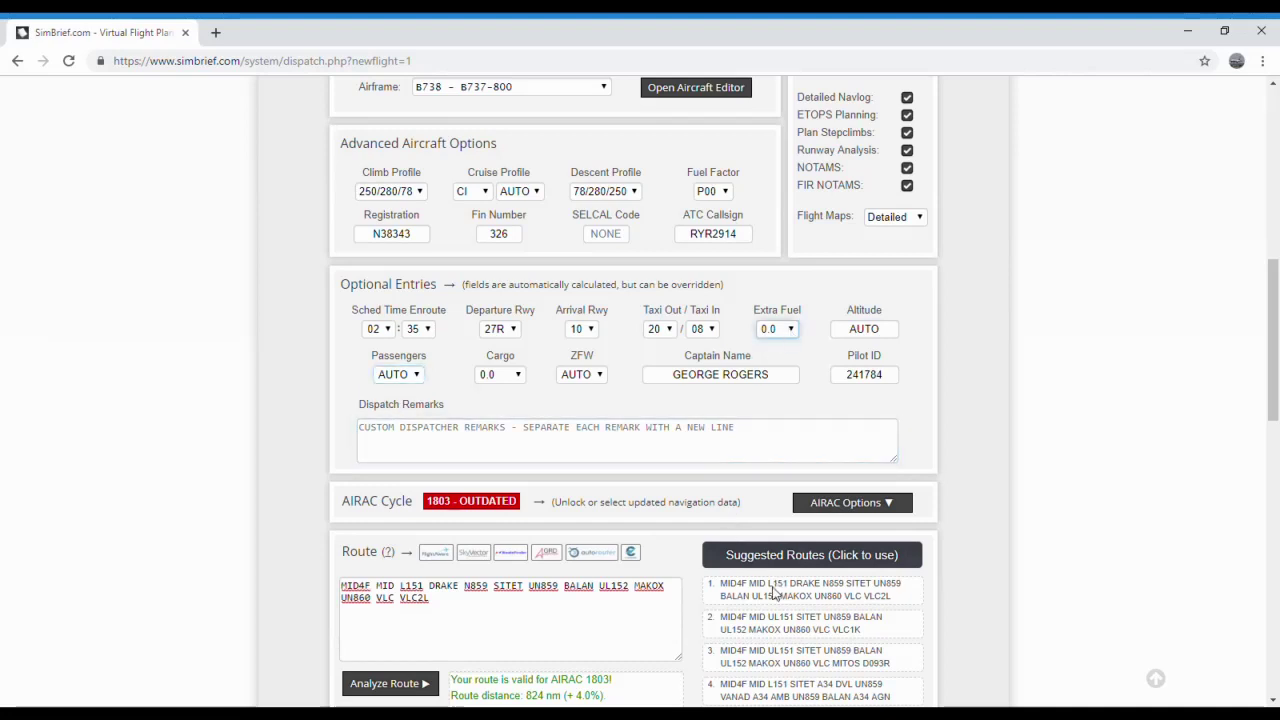
click(512, 372)
click(503, 651)
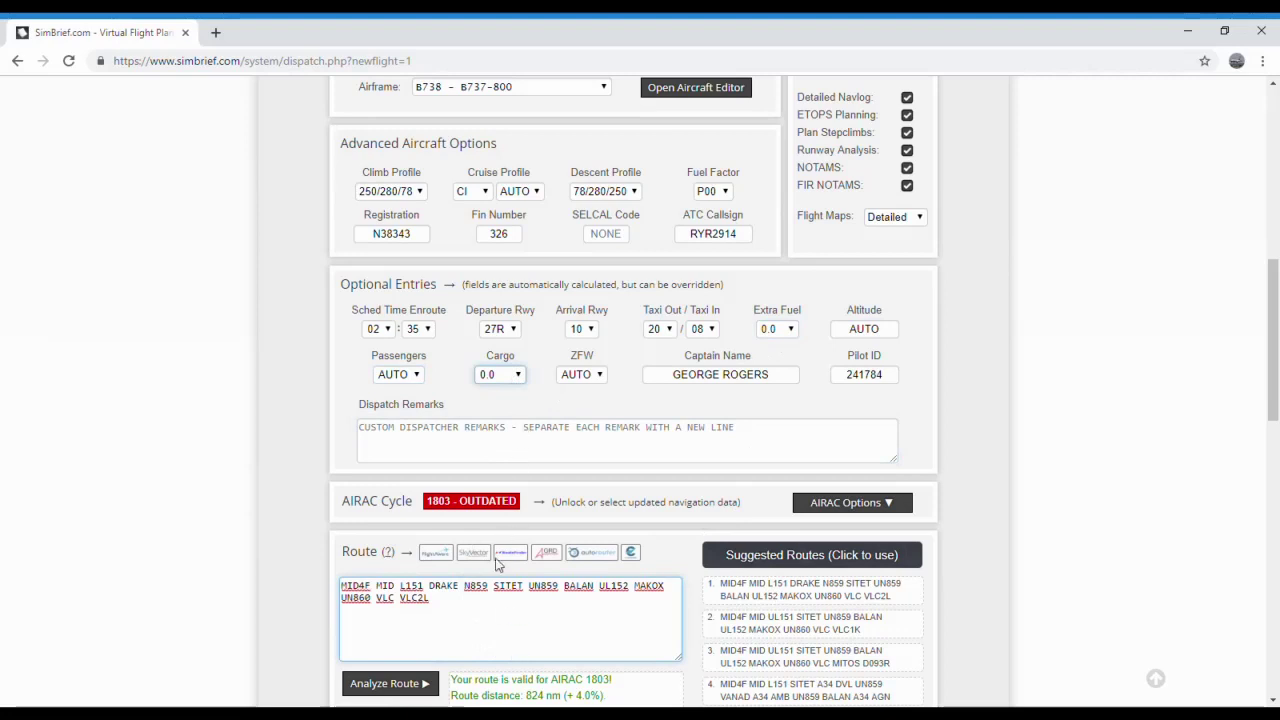
click(322, 296)
click(349, 383)
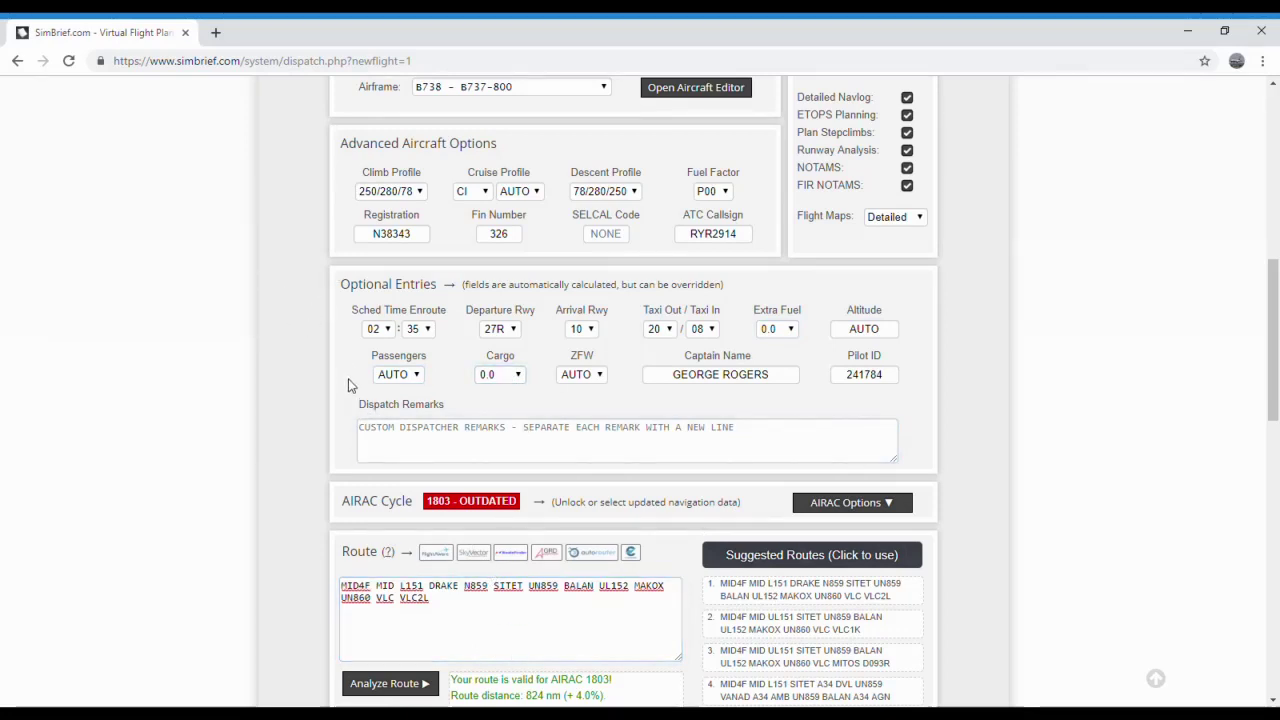
Fill the optional entries with 1.2 extra fuel, 15 passengers and 1.0 cargo, leaving ZFW on AUTO
click(786, 336)
click(390, 376)
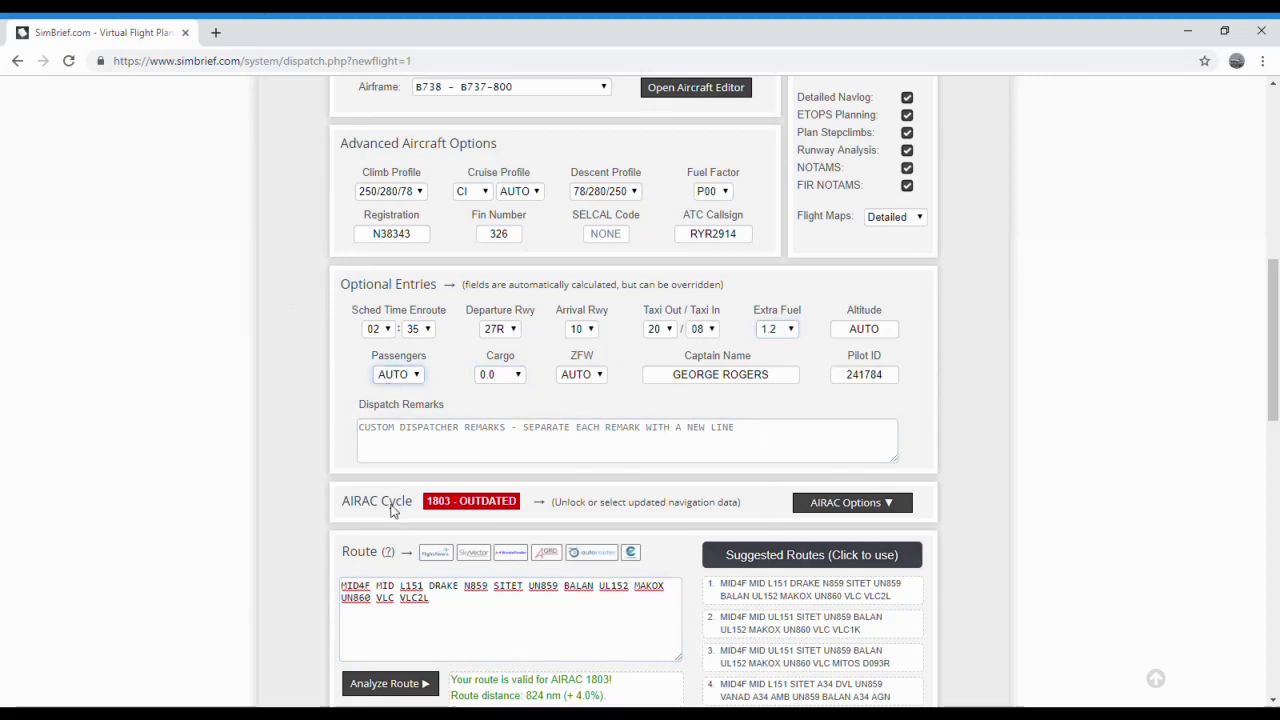
click(401, 621)
click(506, 374)
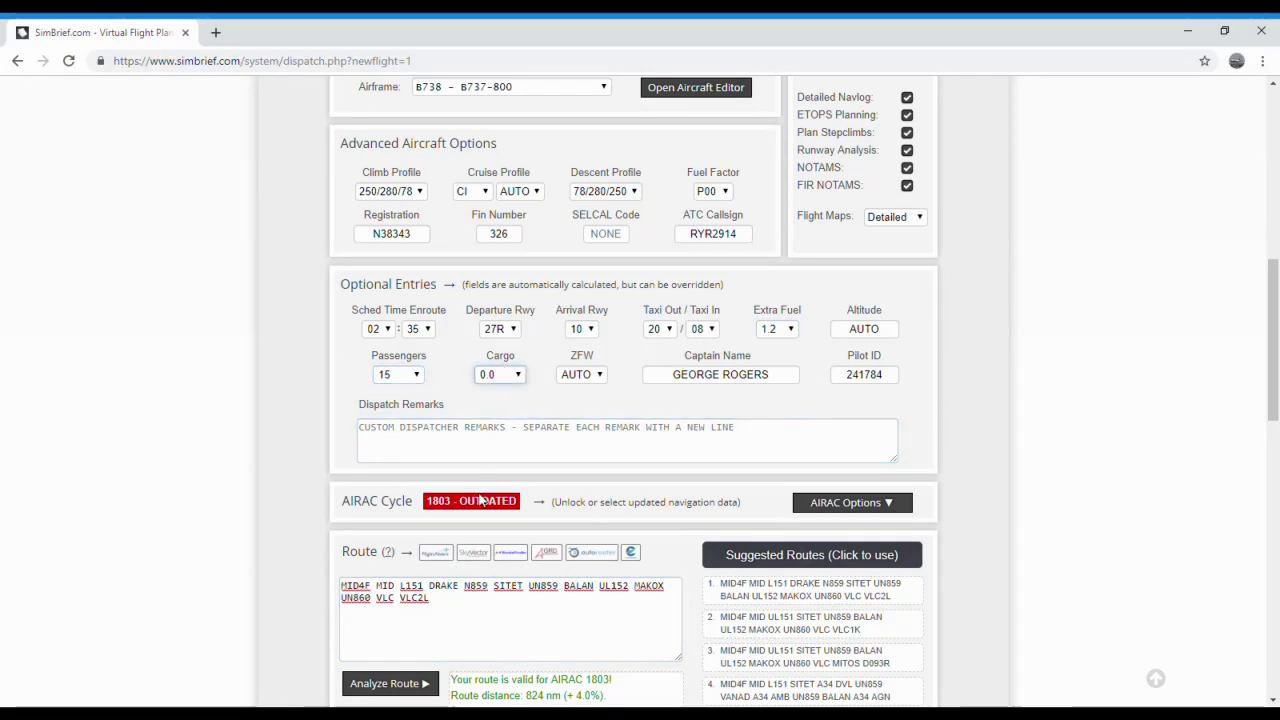
key(1)
click(598, 376)
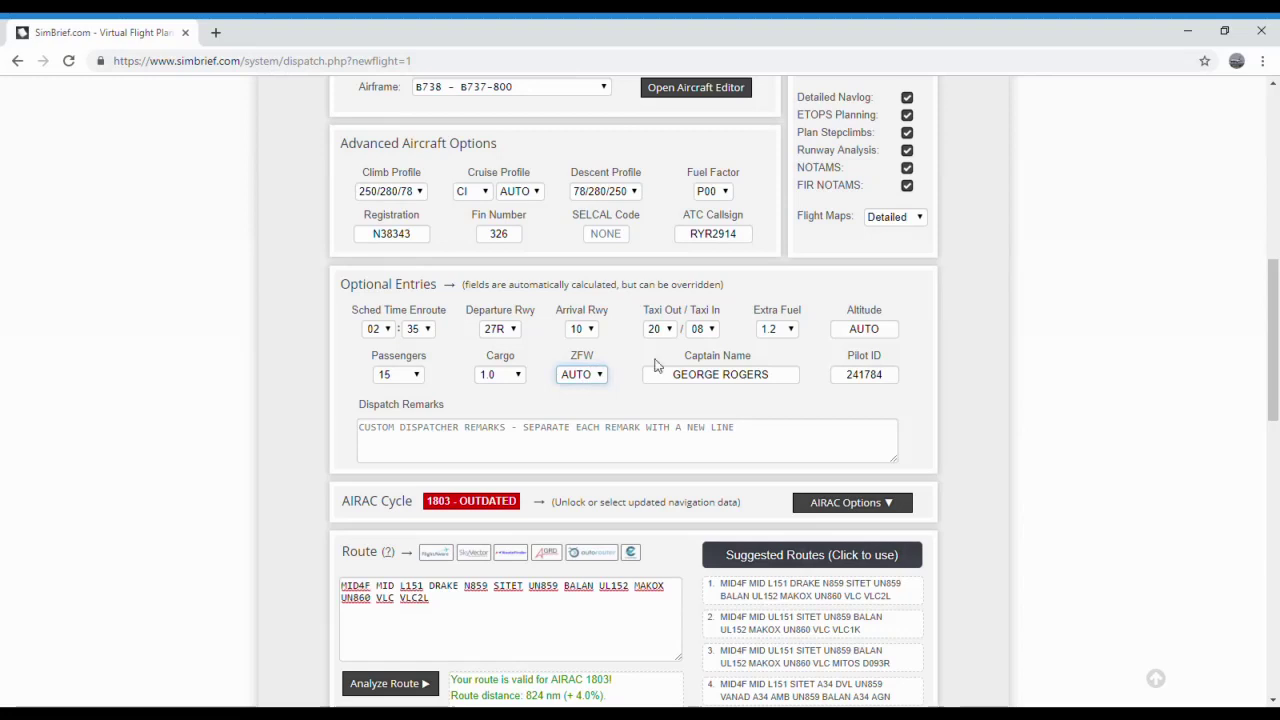
Replace the surname in the captain name entry with FSX
click(783, 382)
key(BackSpace)
key(BackSpace)
key(BackSpace)
key(BackSpace)
key(BackSpace)
key(BackSpace)
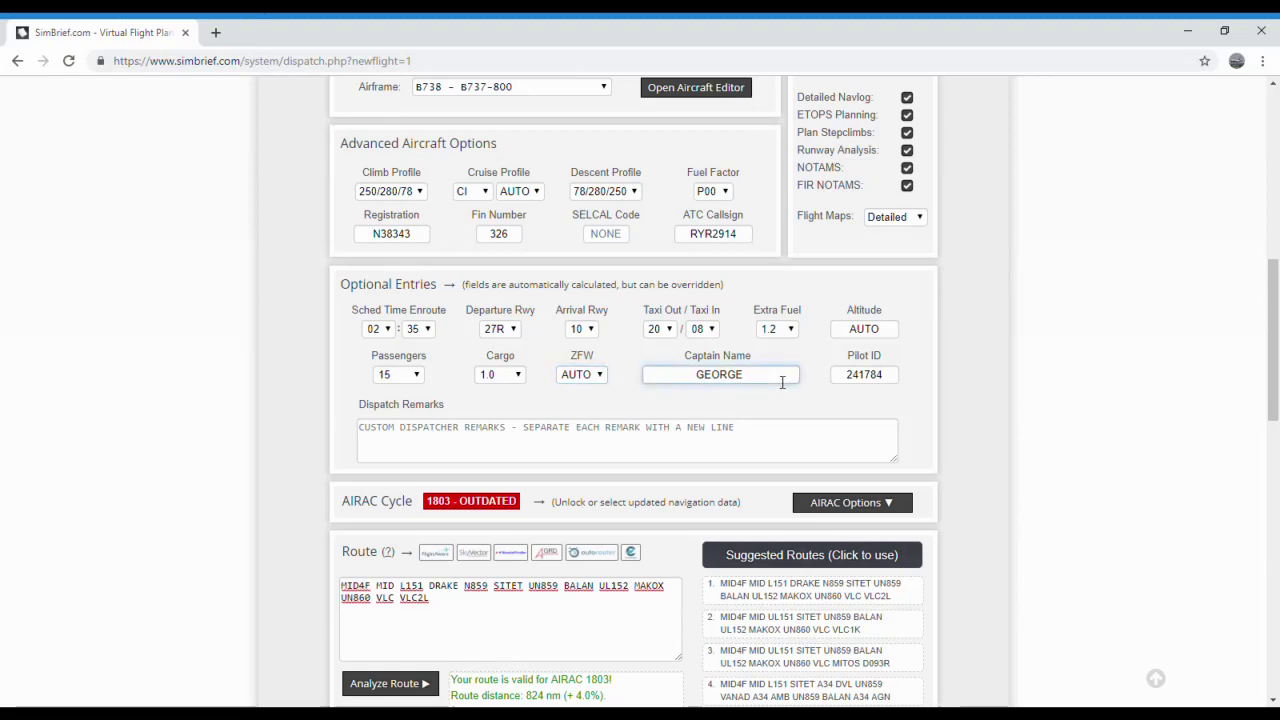
text(FSX)
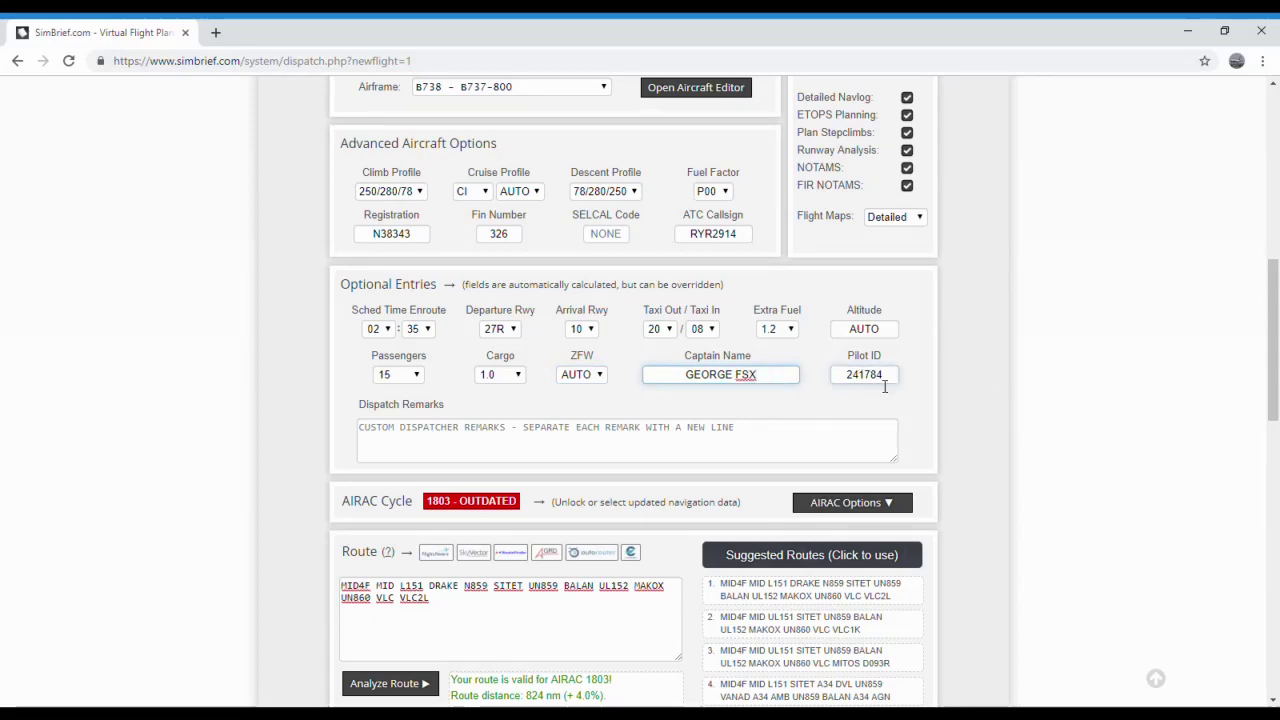
Save the flight to the flight list and dismiss the alert
drag(1277, 344, 1275, 217)
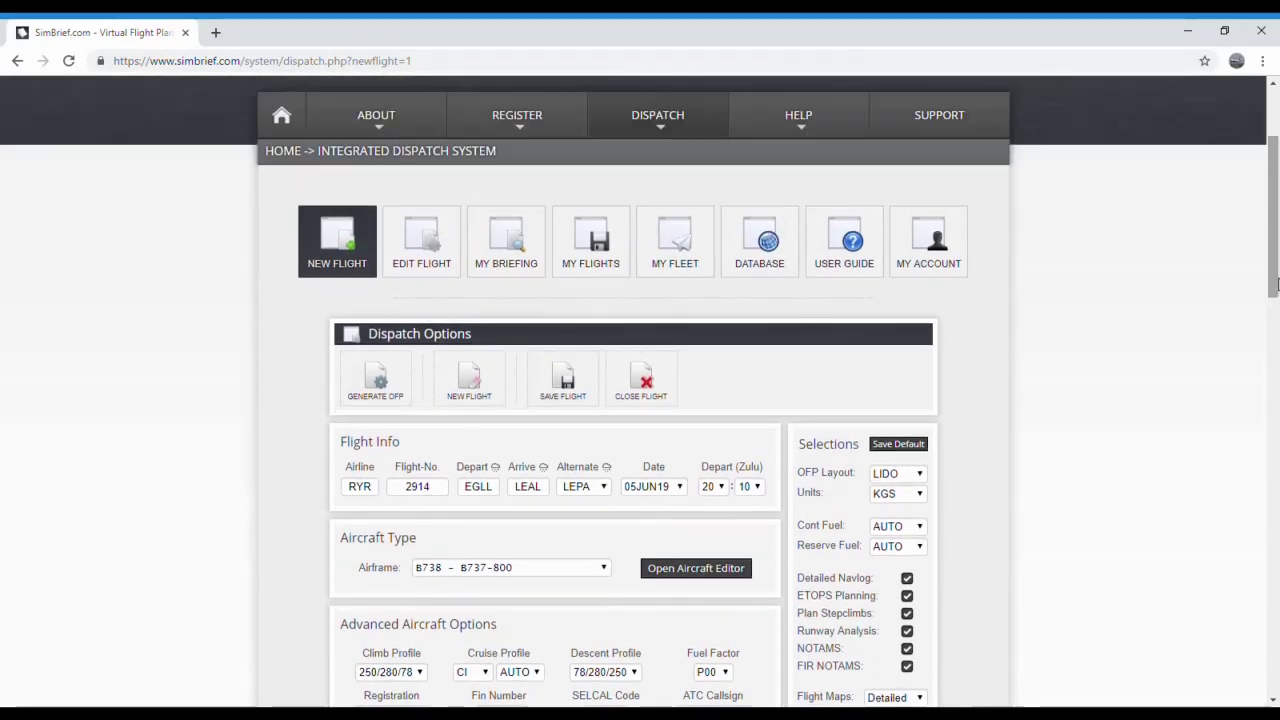
click(547, 387)
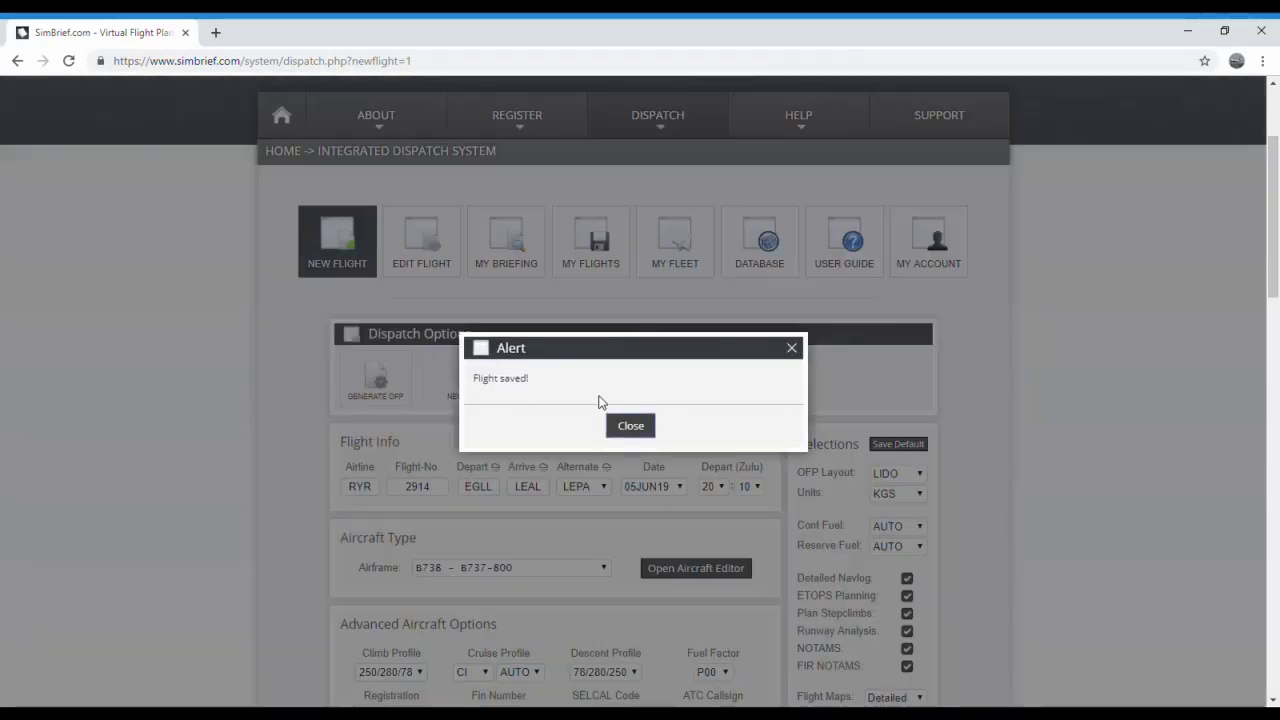
click(631, 426)
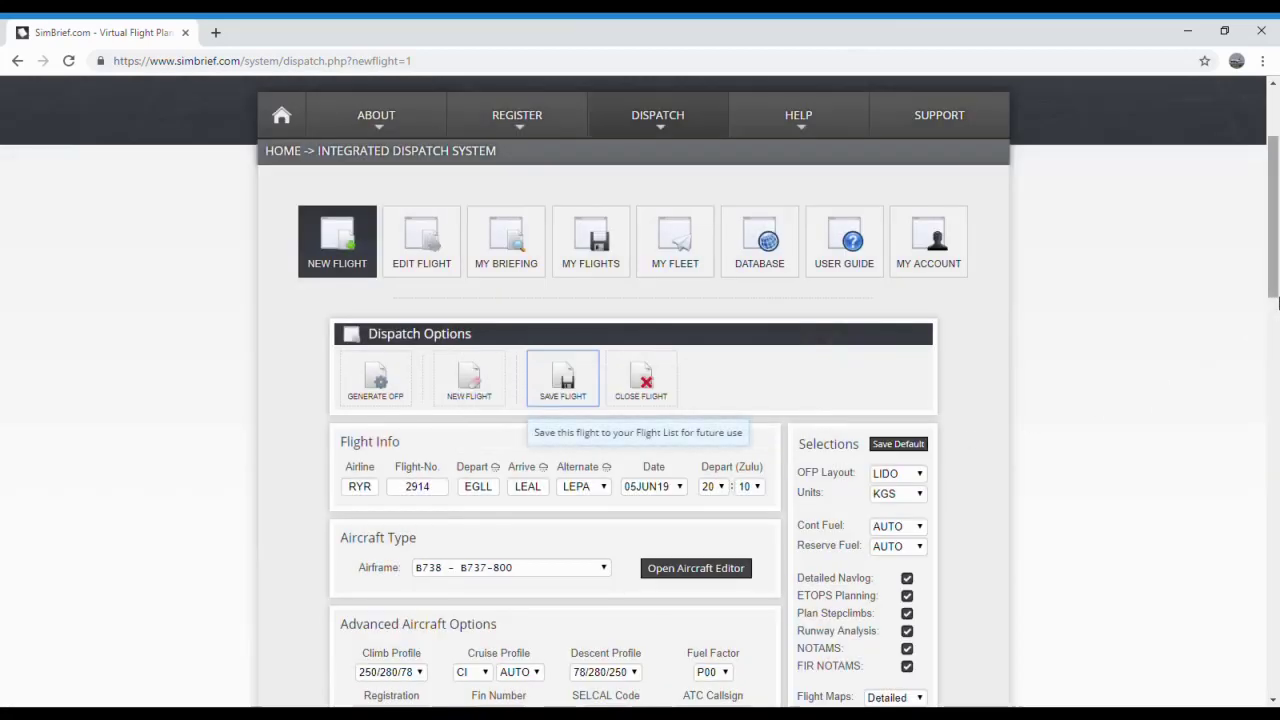
Look at the AIRAC cycle selection and unlock options, then collapse them again
drag(1275, 303, 1275, 459)
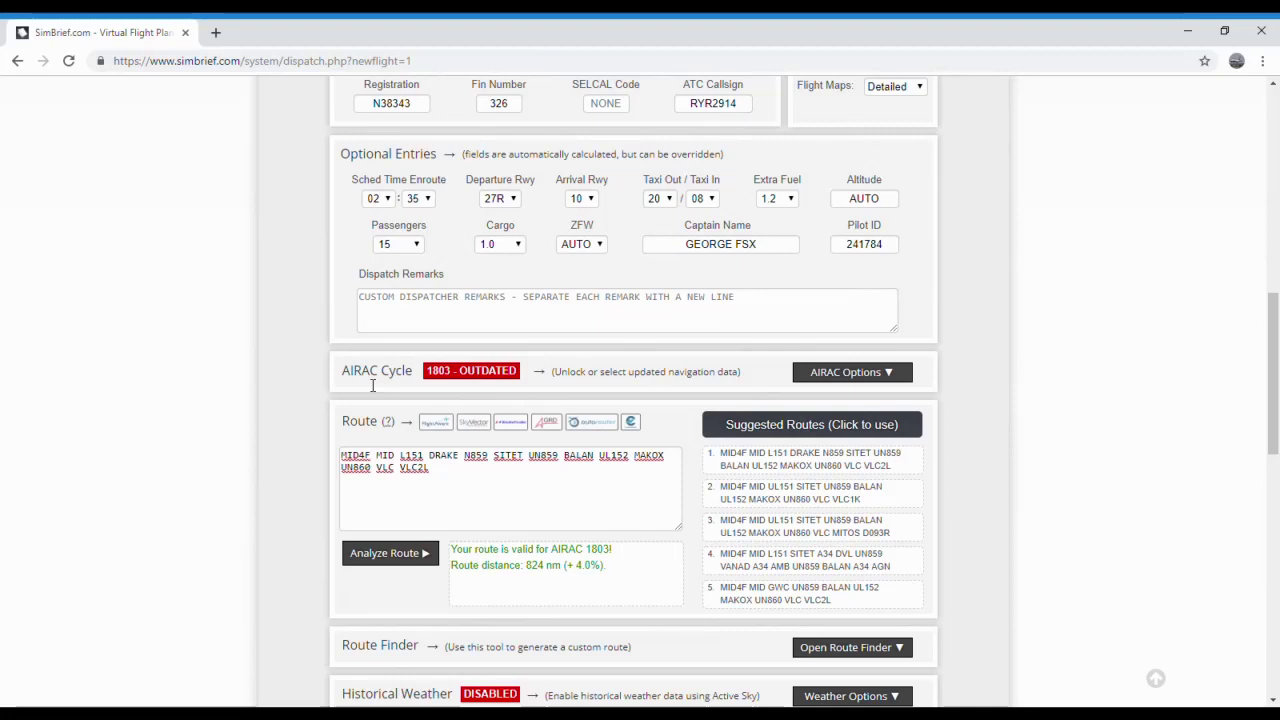
click(848, 372)
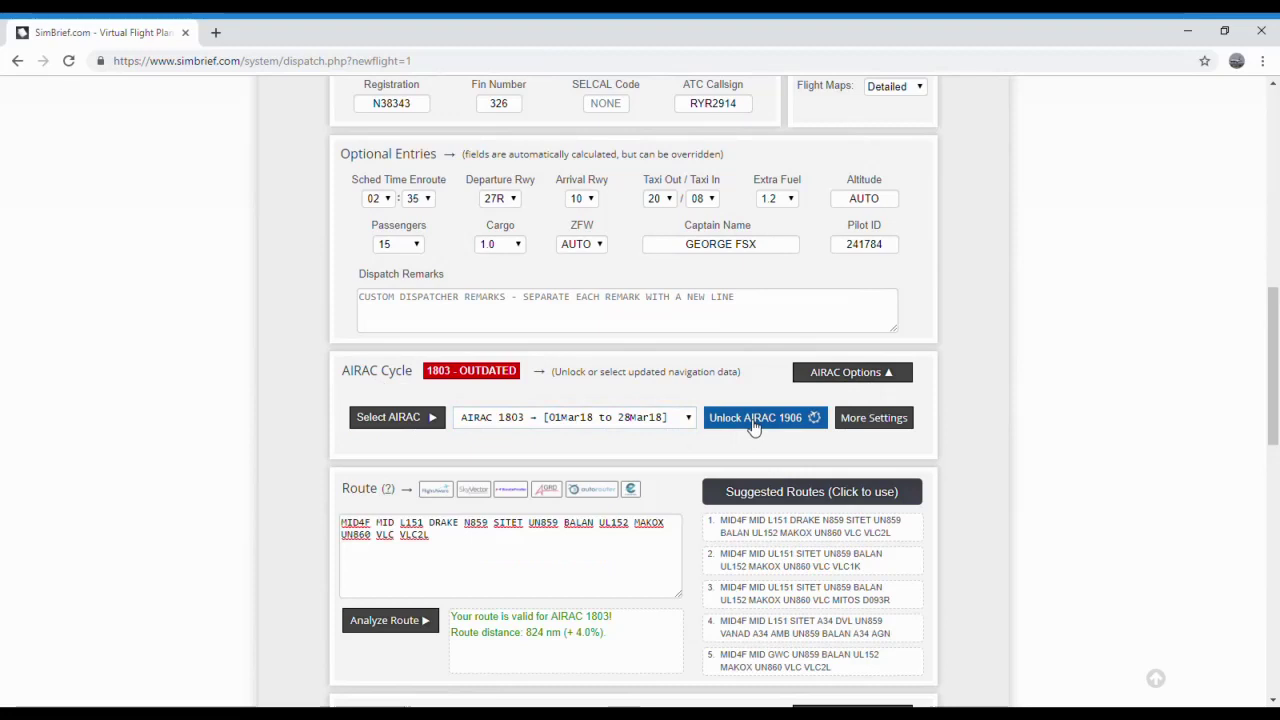
click(858, 387)
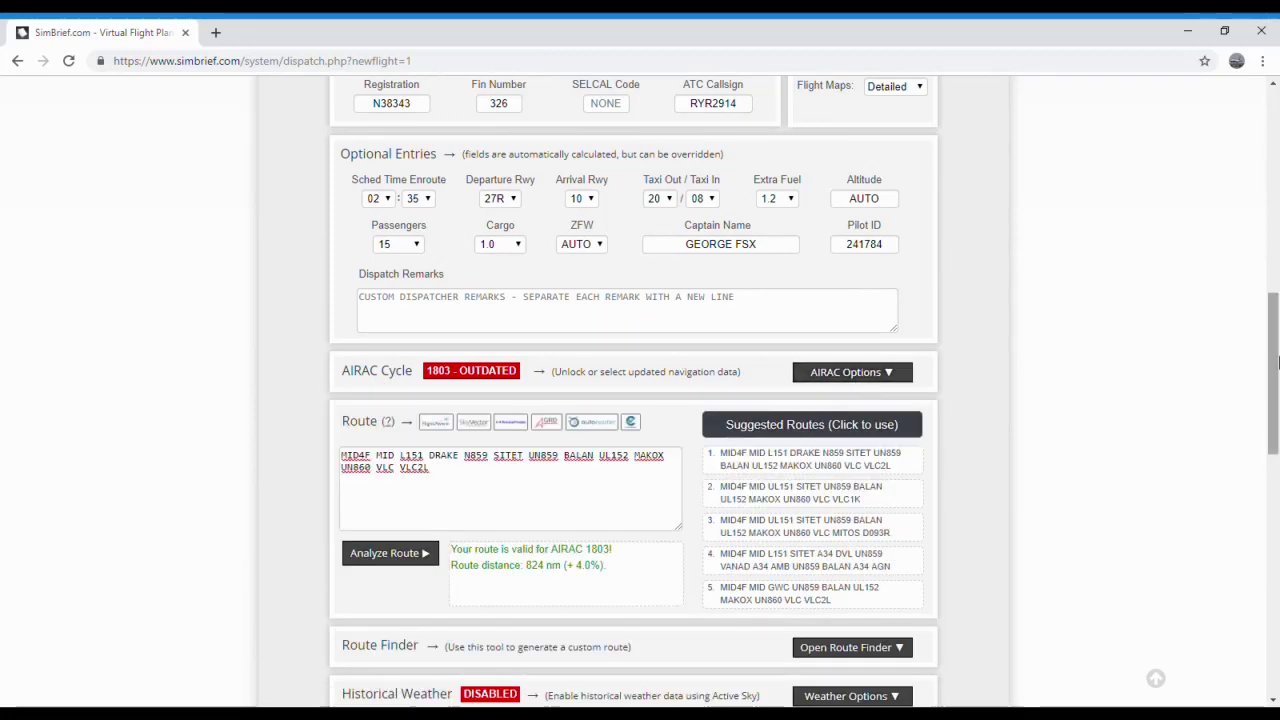
Generate the OFP for the flight, confirming that previously generated flight plans are overwritten
drag(1275, 358, 1275, 185)
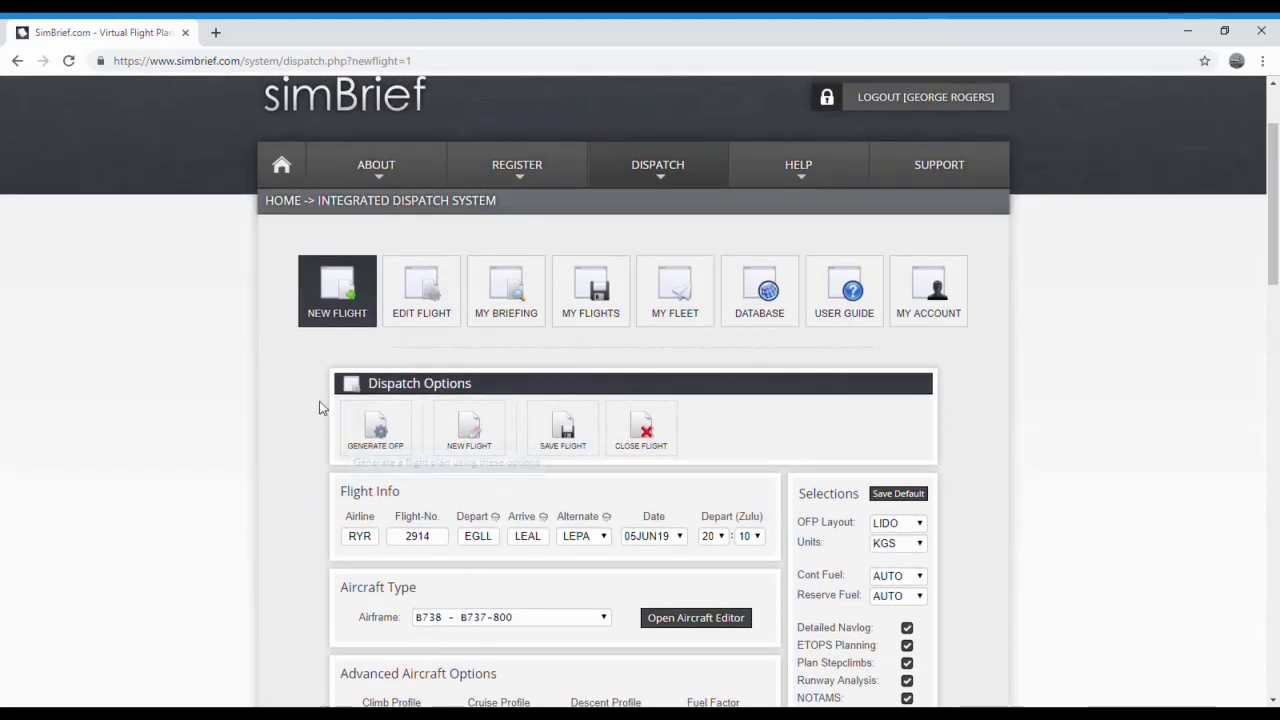
click(372, 430)
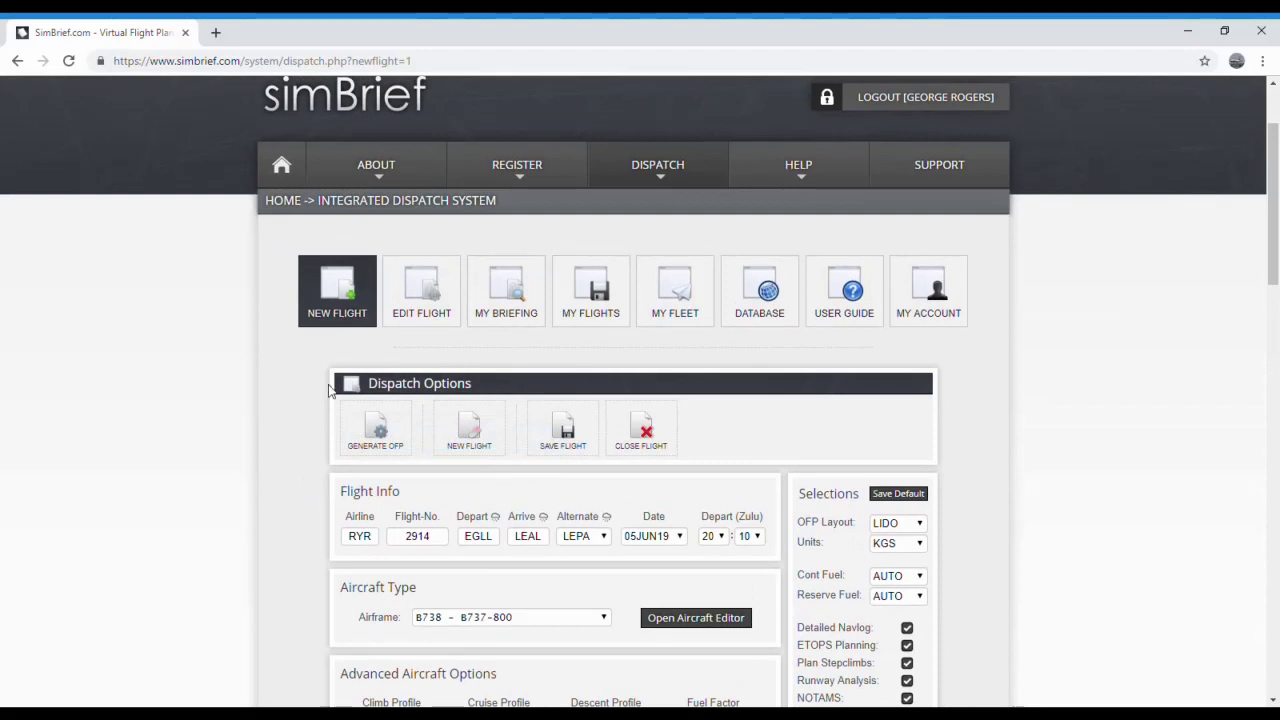
click(390, 430)
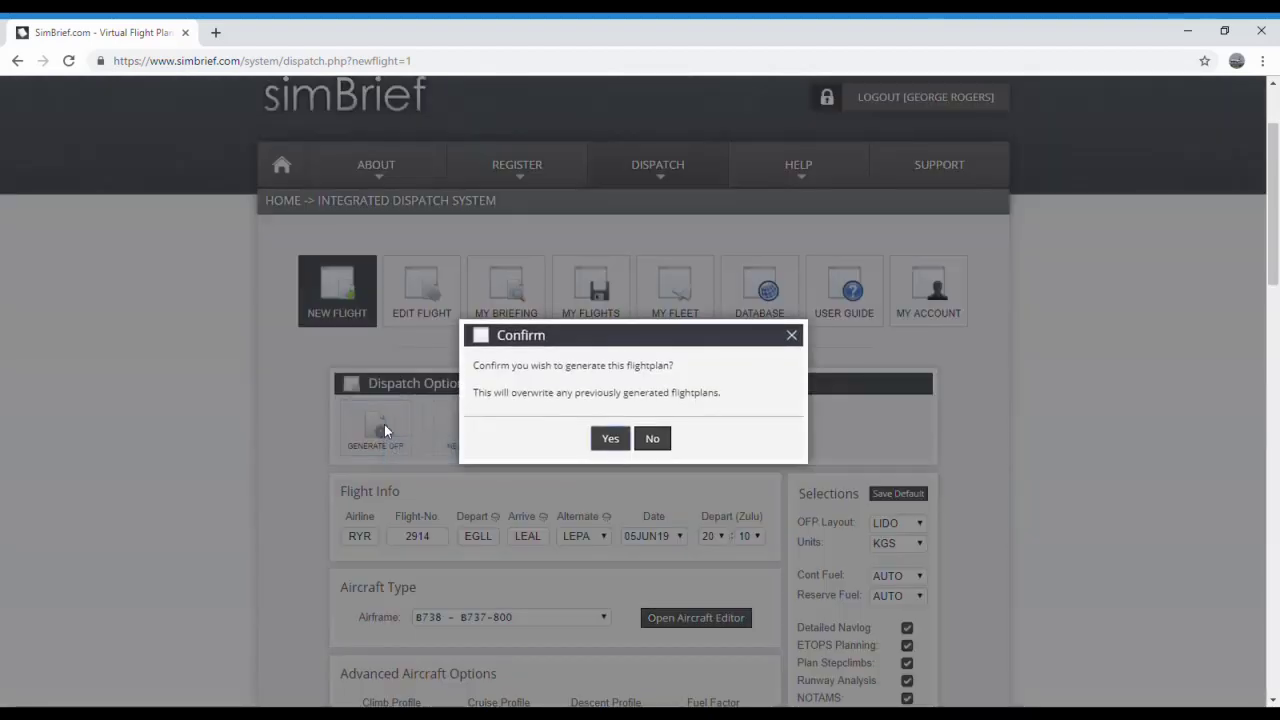
click(614, 439)
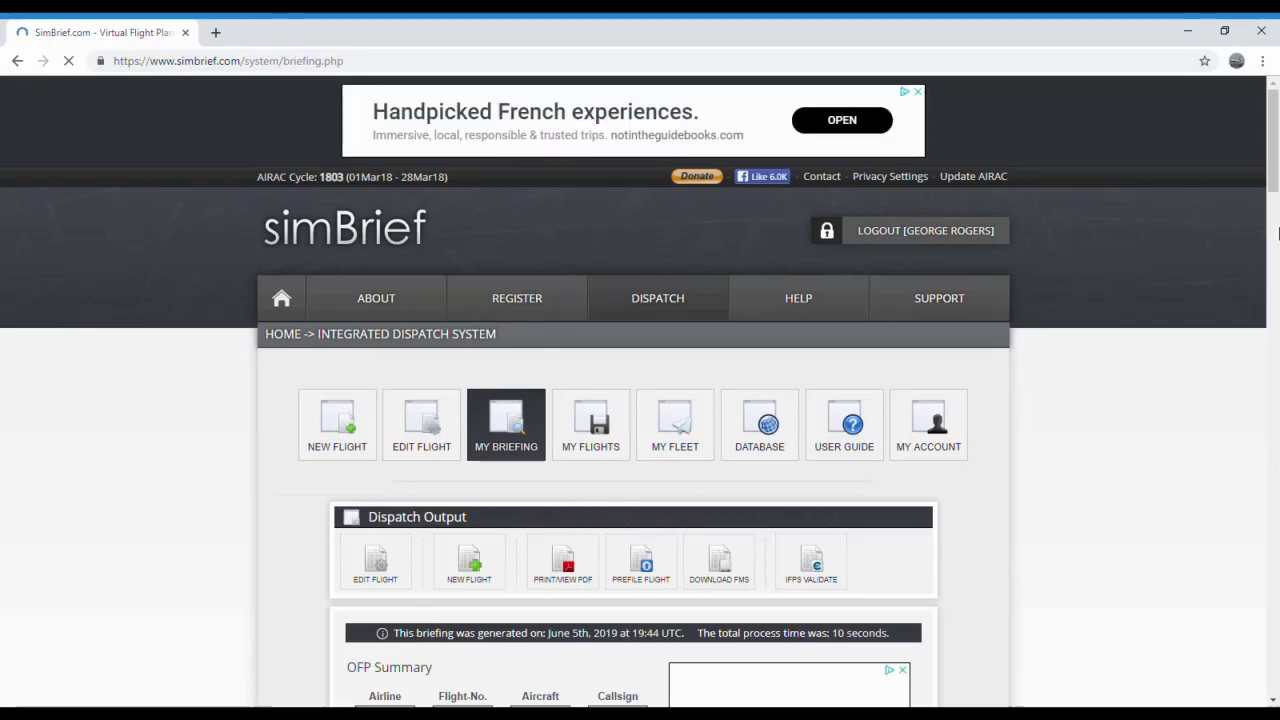
Examine the generated briefing's OFP summary and the flight data and planned fuel in the paperwork preview
click(1276, 233)
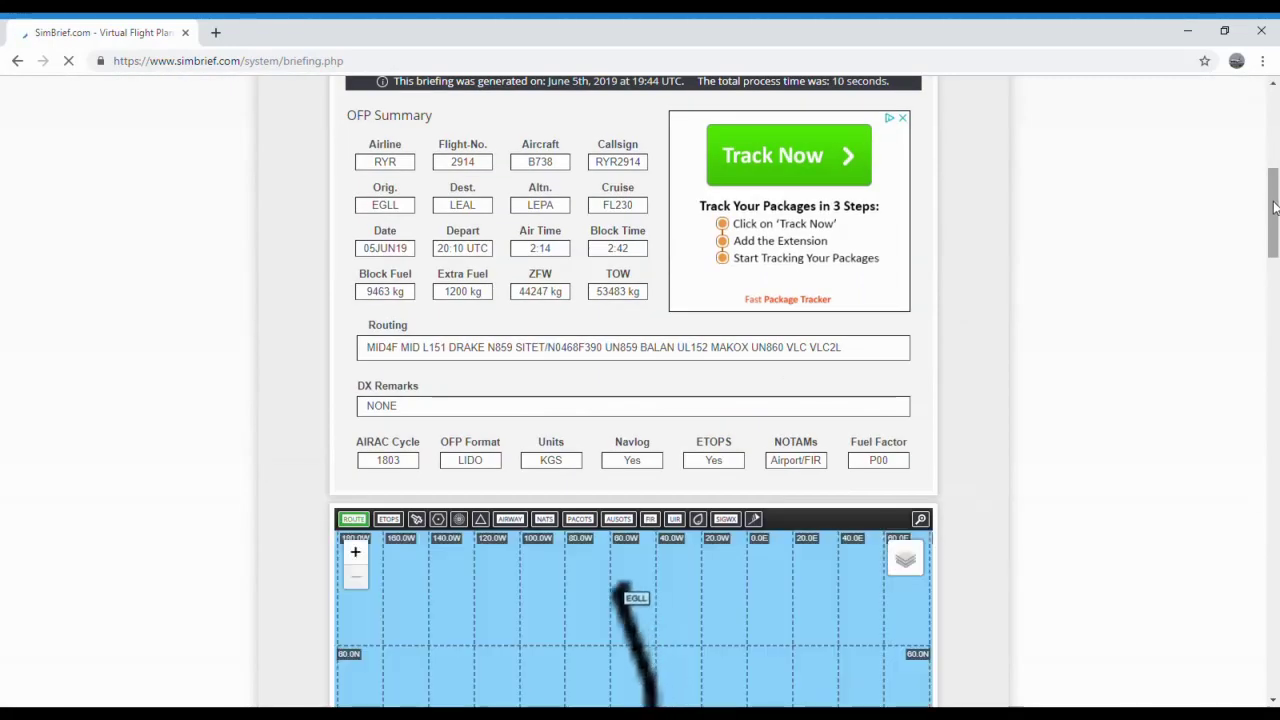
scroll(1276, 182, up, 2)
scroll(1274, 182, up, 1)
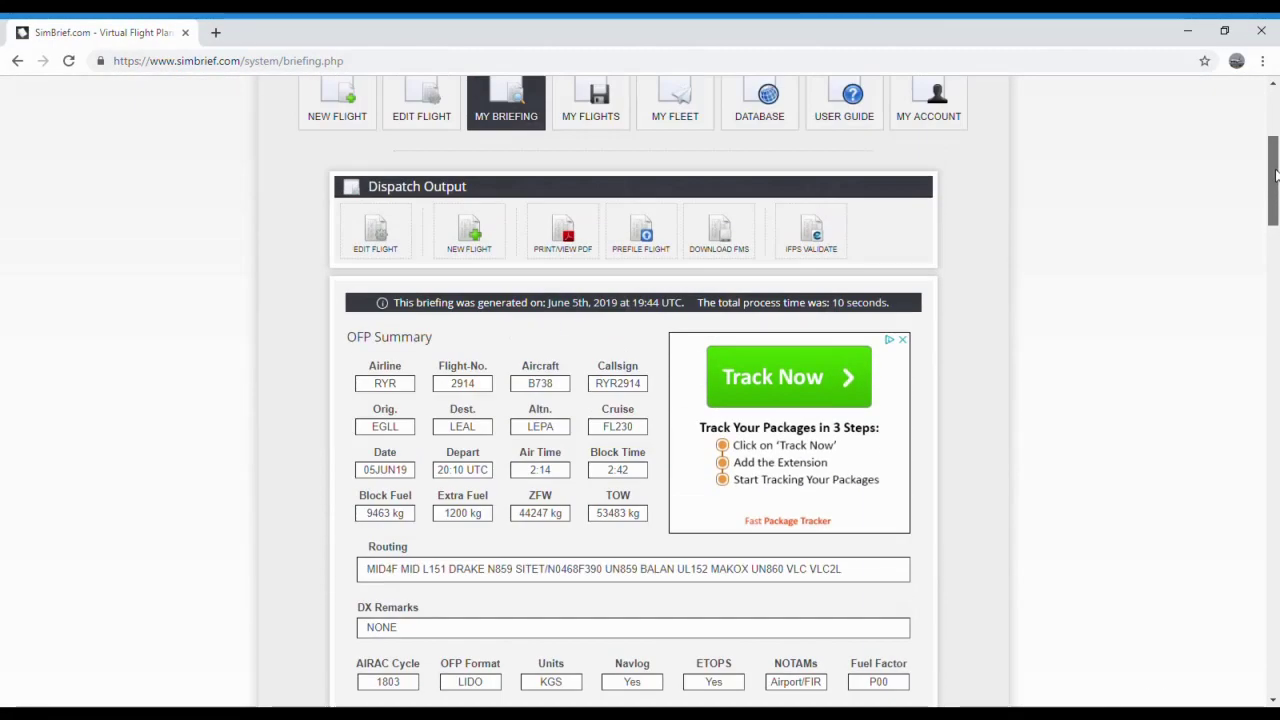
scroll(1274, 188, down, 2)
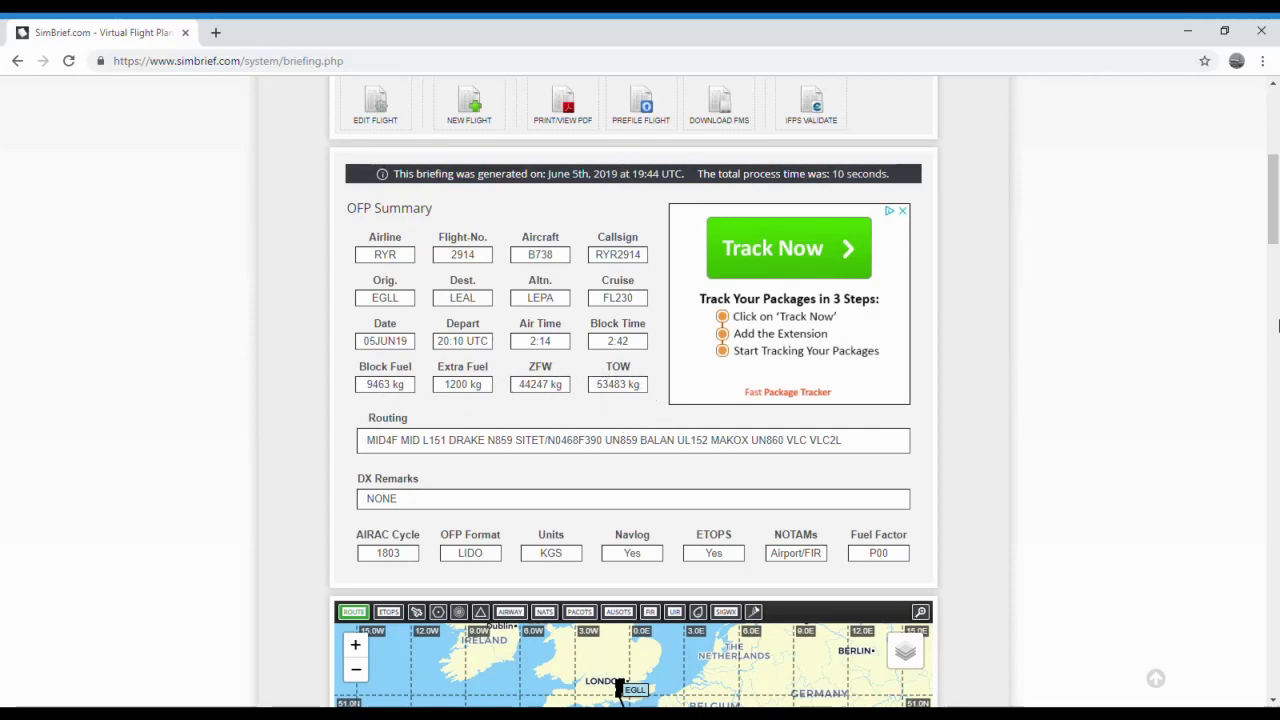
drag(1276, 202, 1271, 346)
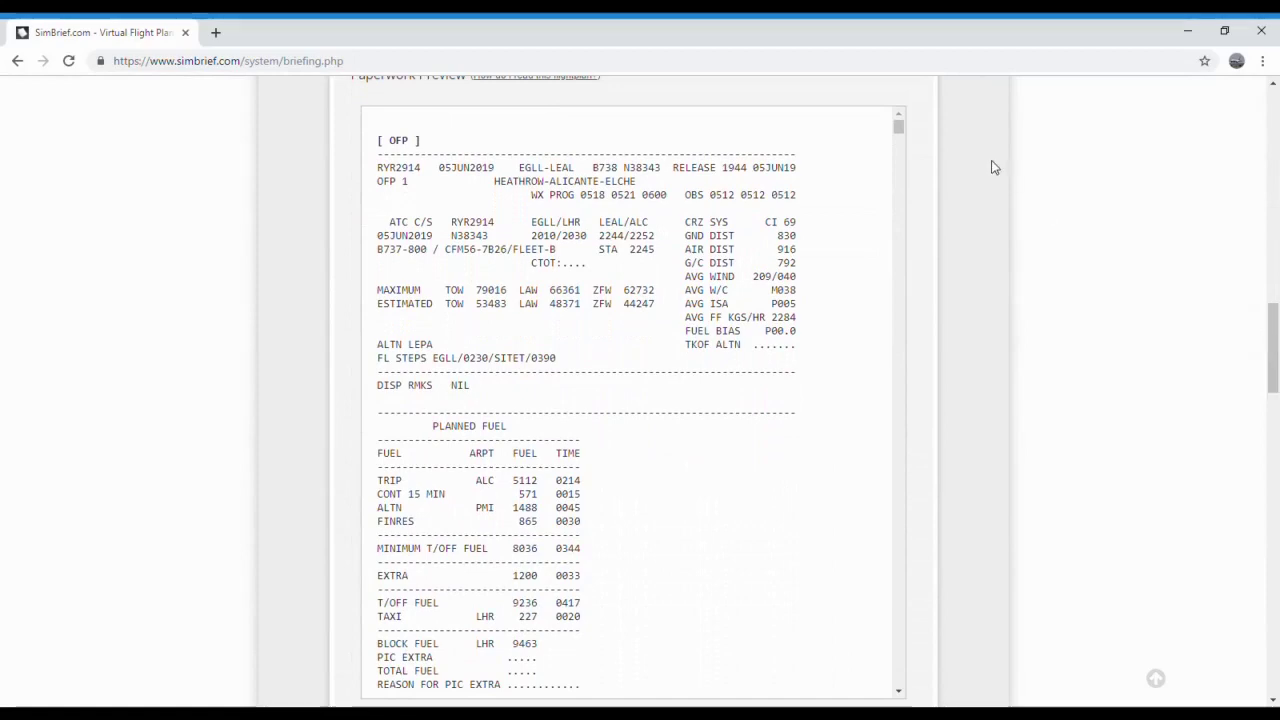
drag(899, 132, 899, 167)
Download the PMDG Flightplan file EGLLLEAL.rte from the briefing's list of flight plan formats
drag(1273, 328, 1276, 520)
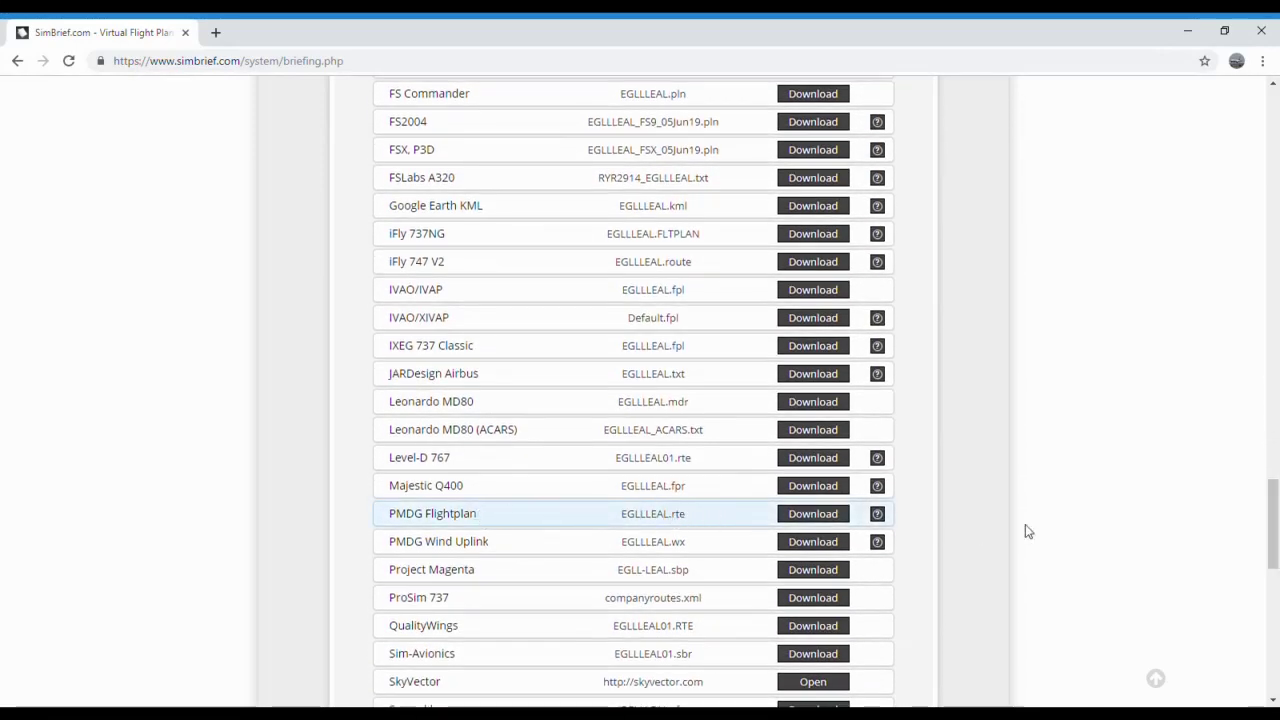
drag(1276, 525, 1276, 515)
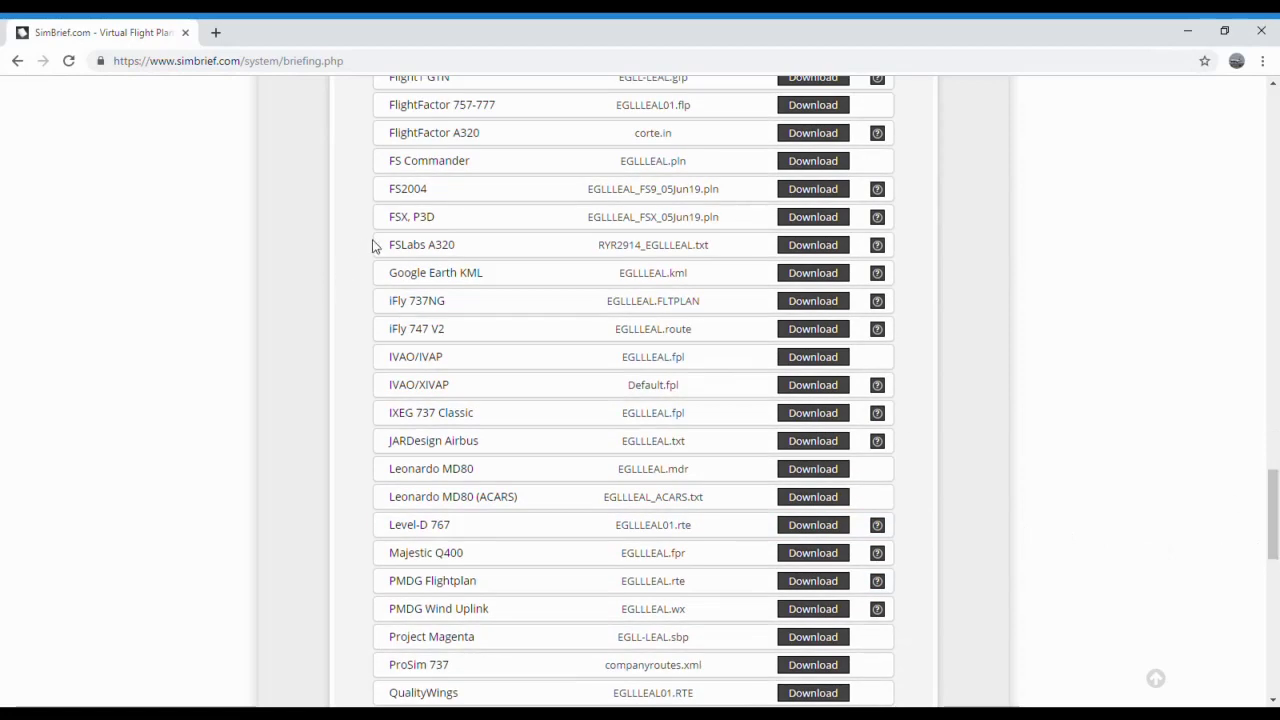
click(797, 217)
drag(1274, 500, 1274, 528)
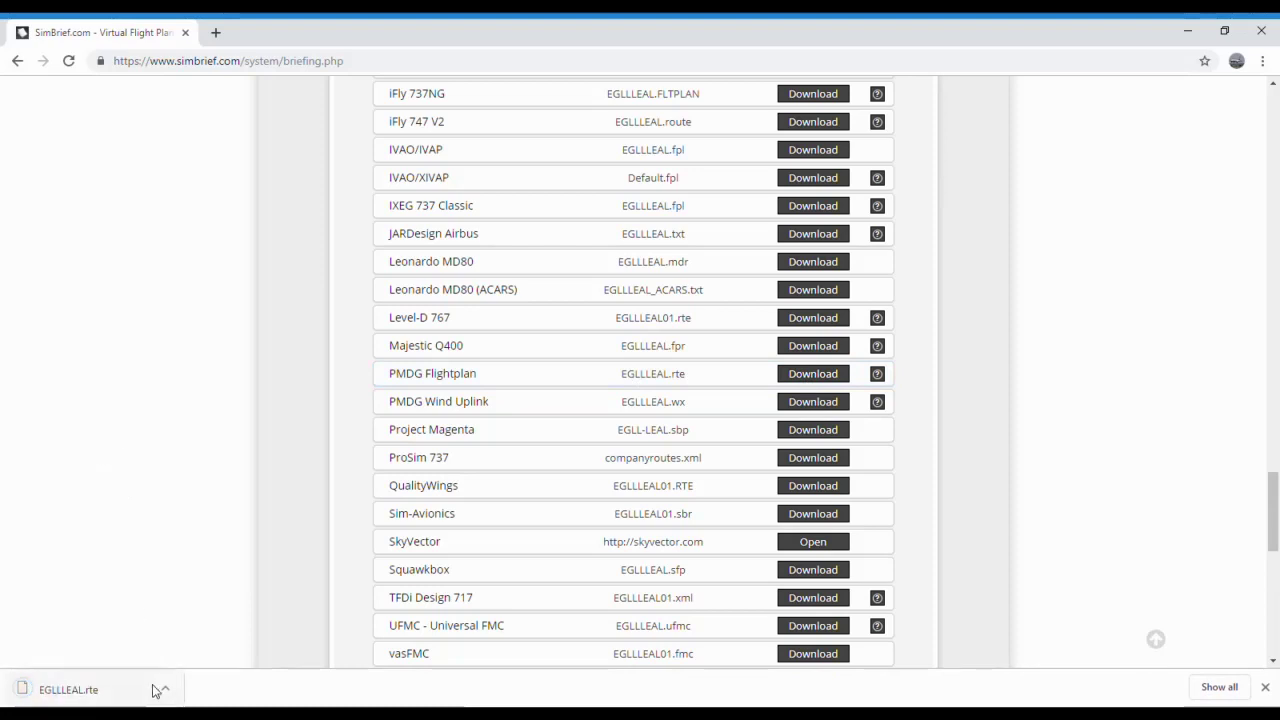
Copy the downloaded EGLLLEAL.rte file out of the browser's downloads and return to the briefing's dispatch output and OFP summary
click(167, 690)
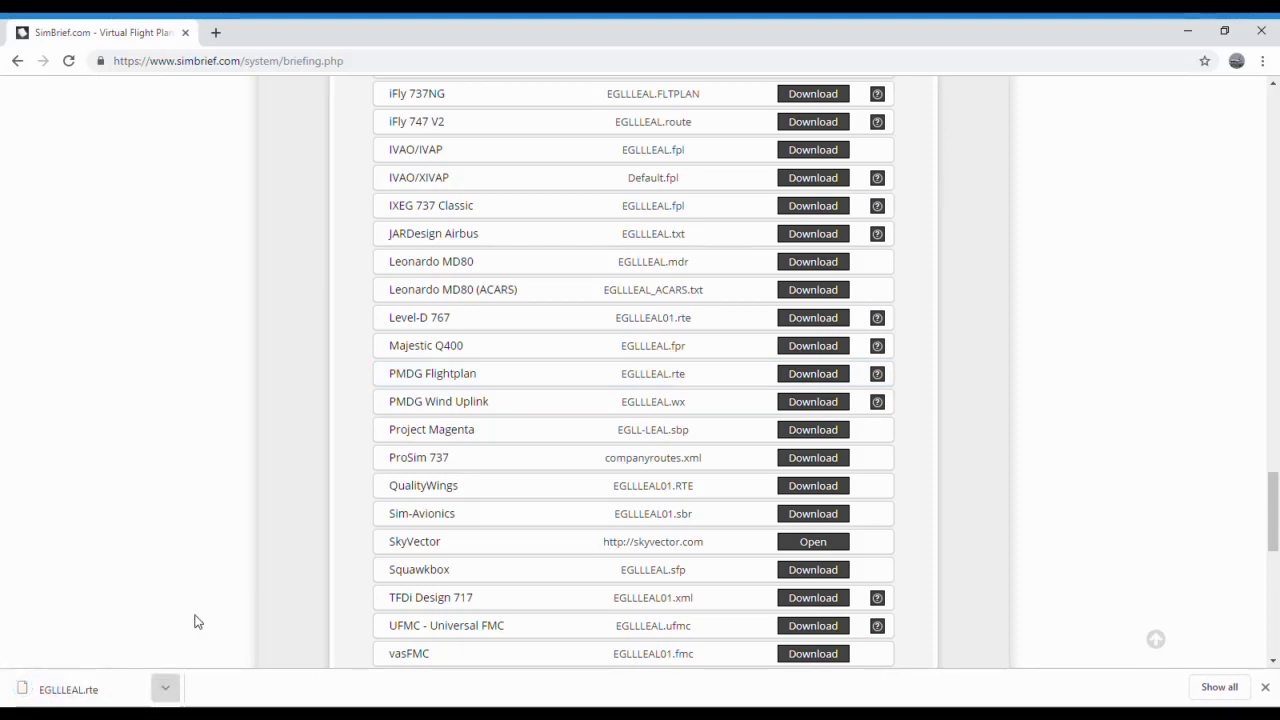
click(203, 550)
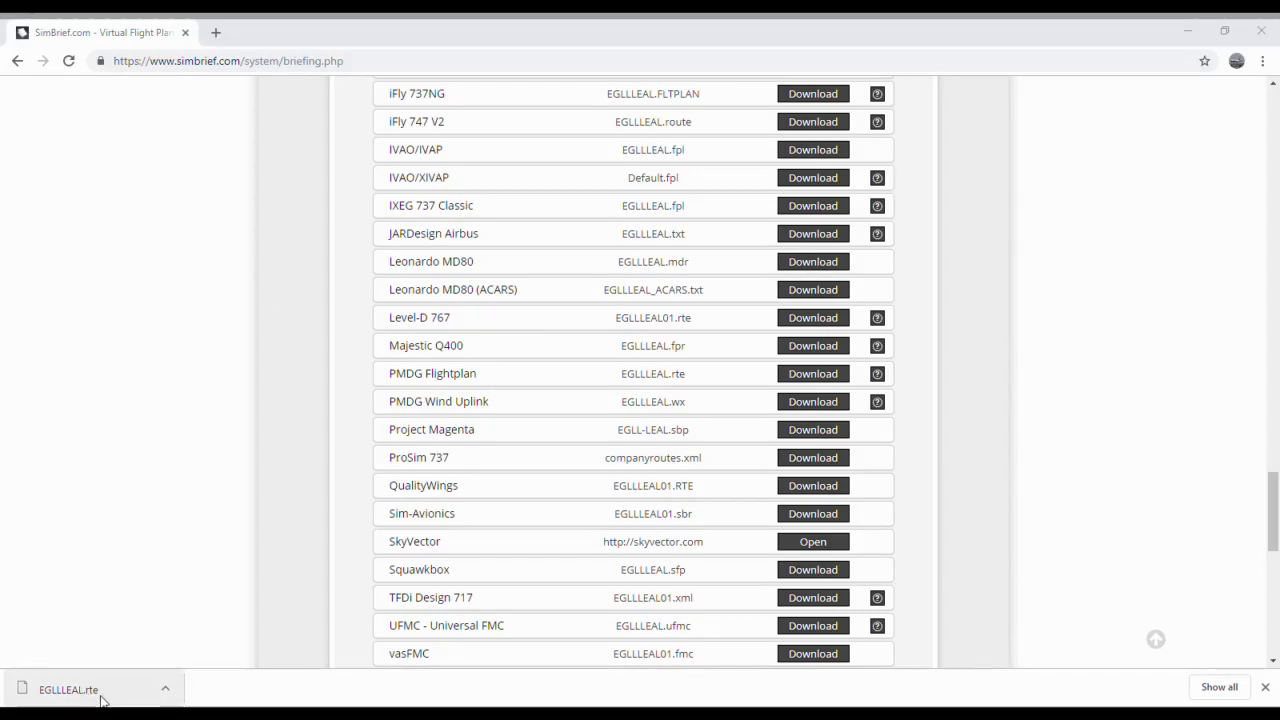
drag(100, 700, 273, 348)
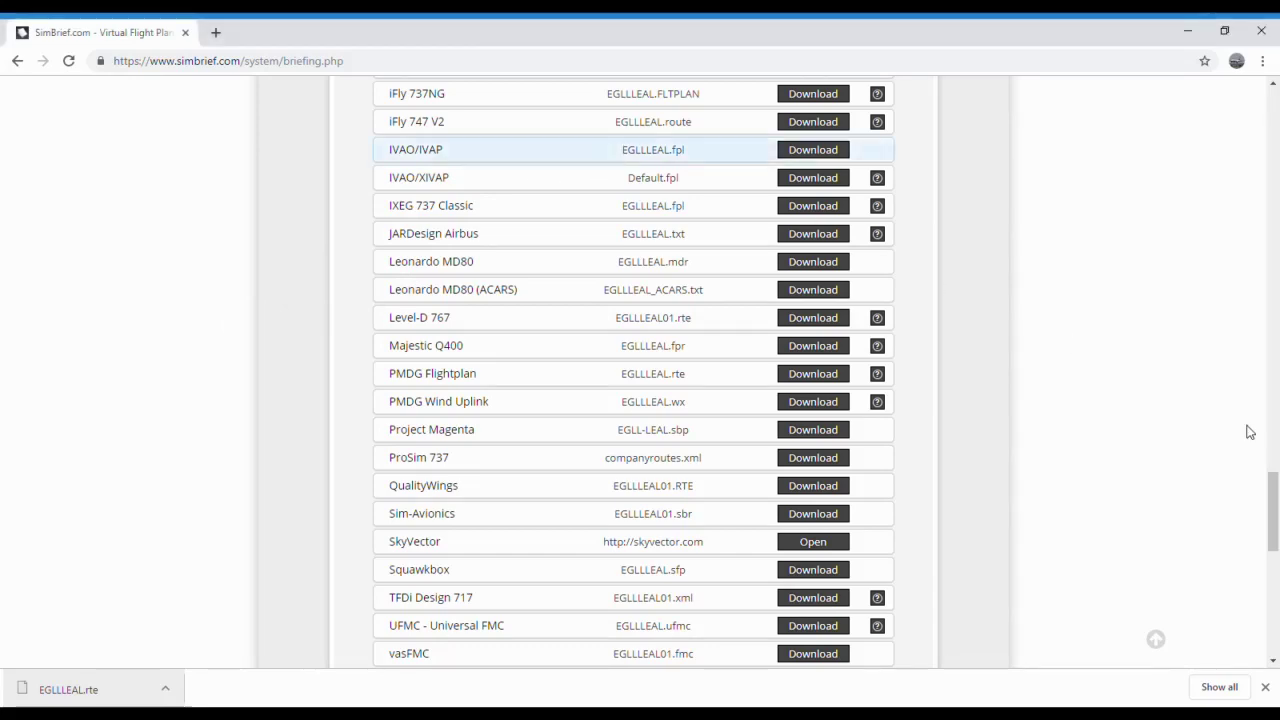
drag(1272, 512, 1275, 180)
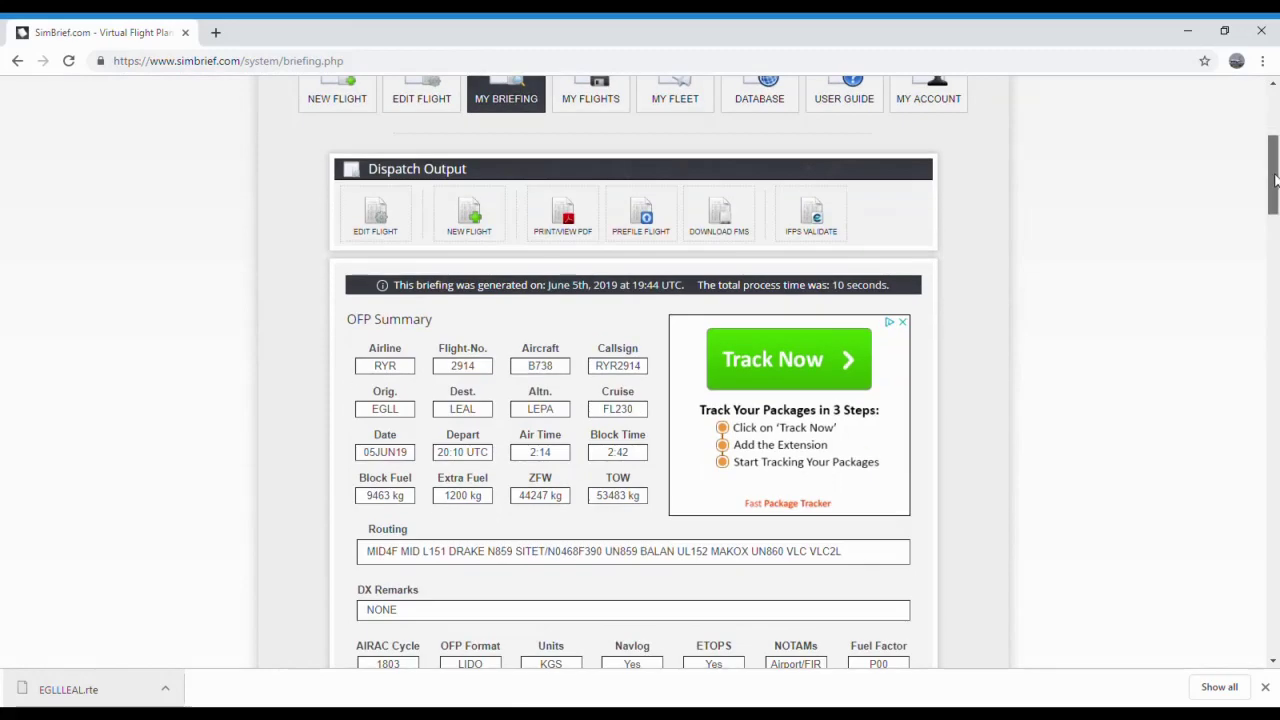